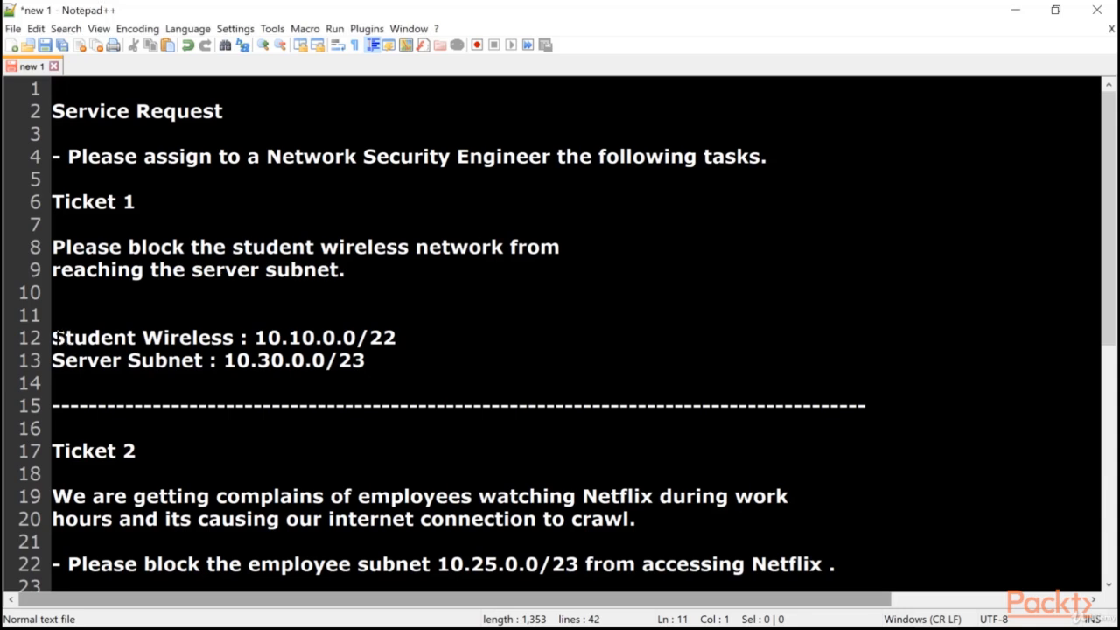
Add the labels "Source Zone" and "Source Address" on the empty line above the Student Wireless subnet in Ticket 1.
left_click_drag(52, 337, 234, 337)
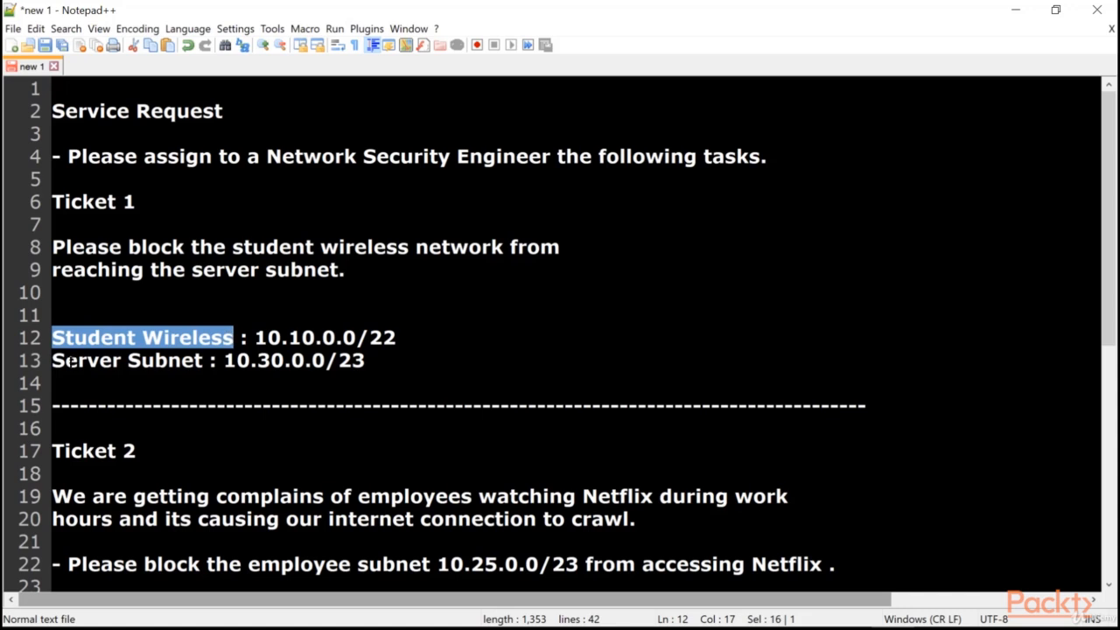
left_click_drag(52, 360, 203, 361)
left_click_drag(54, 337, 234, 337)
left_click_drag(365, 359, 53, 360)
left_click(52, 313)
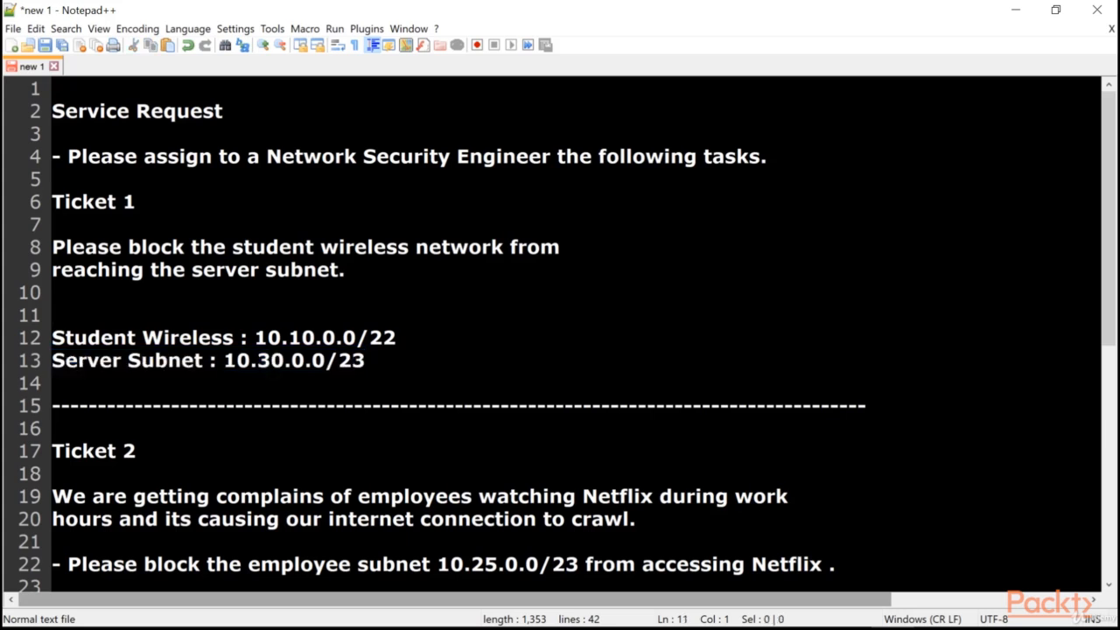
type("Source Zone           ")
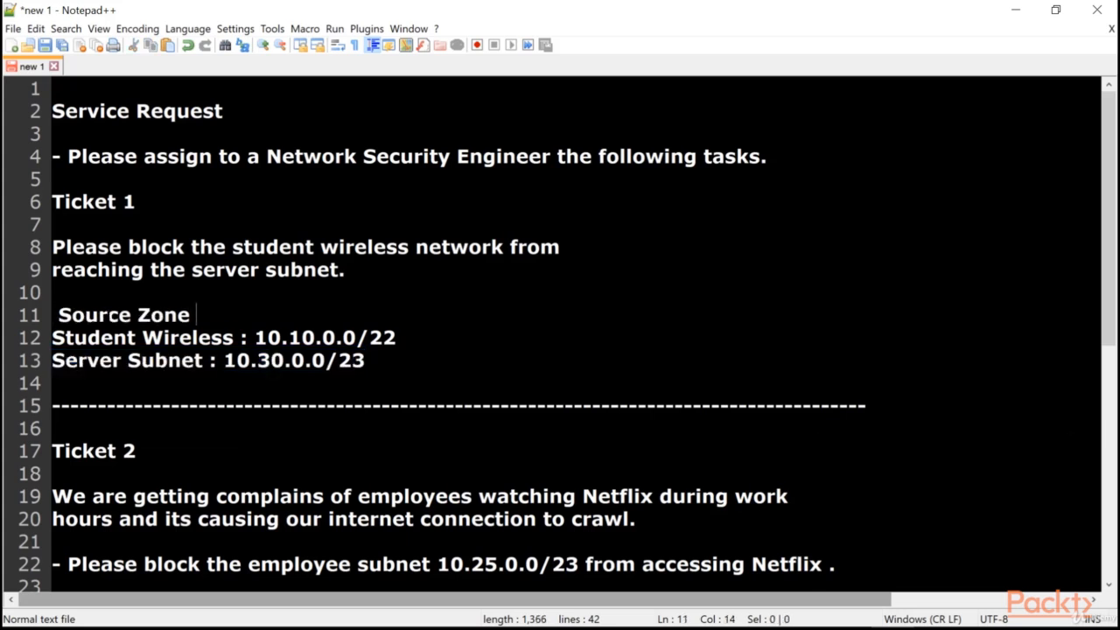
type("Source Address")
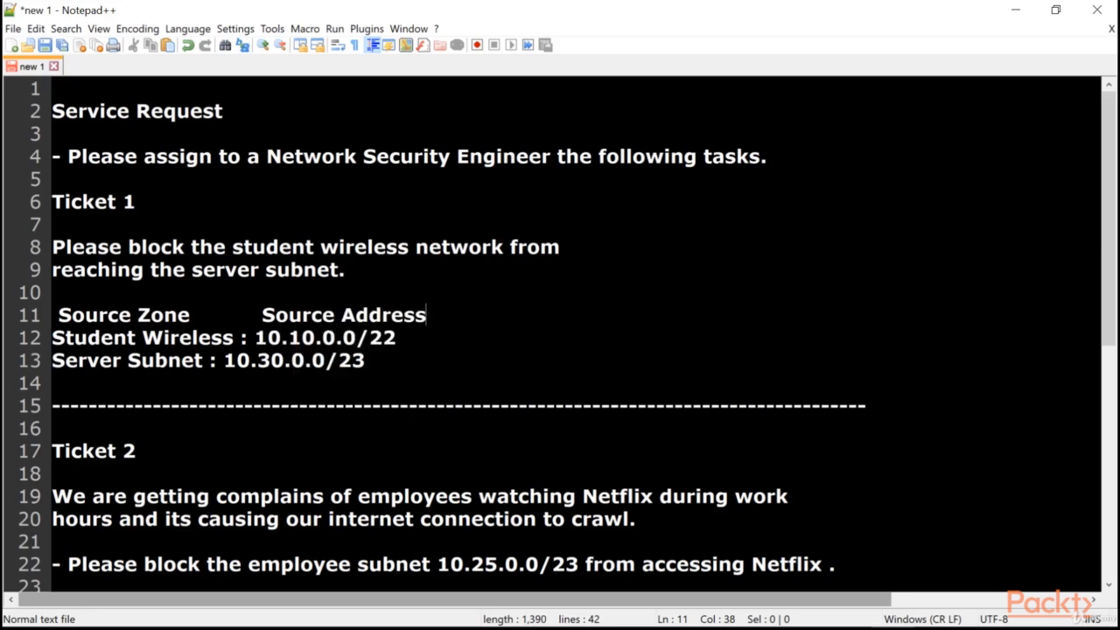
Add the labels "Destination Zone" and "Destination Address" on the line below the Server Subnet entry.
left_click(53, 383)
type("Destination Zone  ")
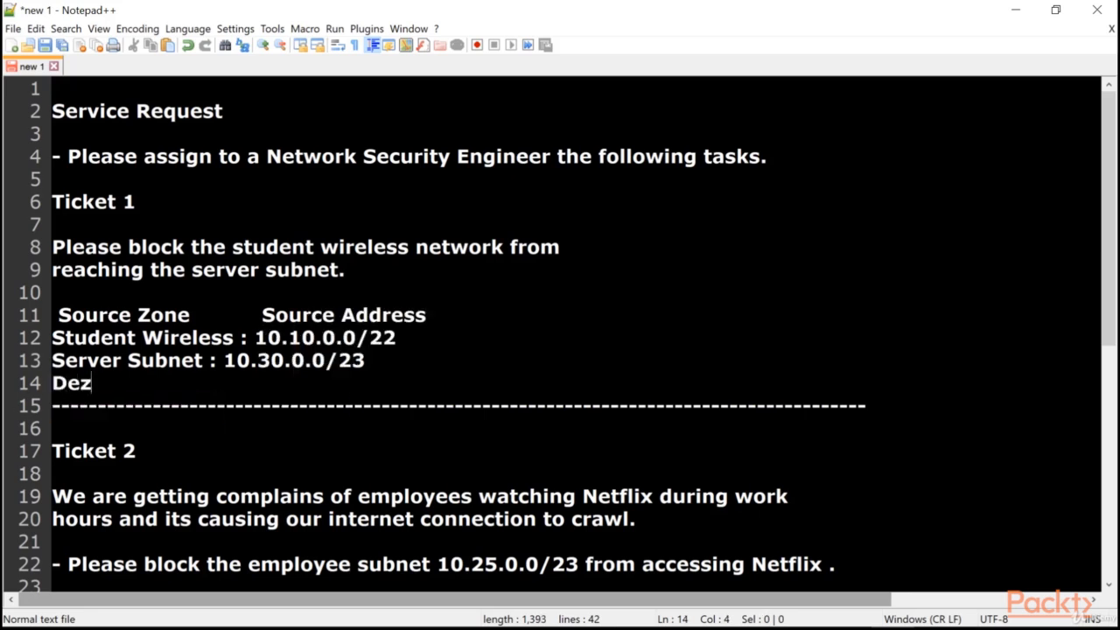
type("S")
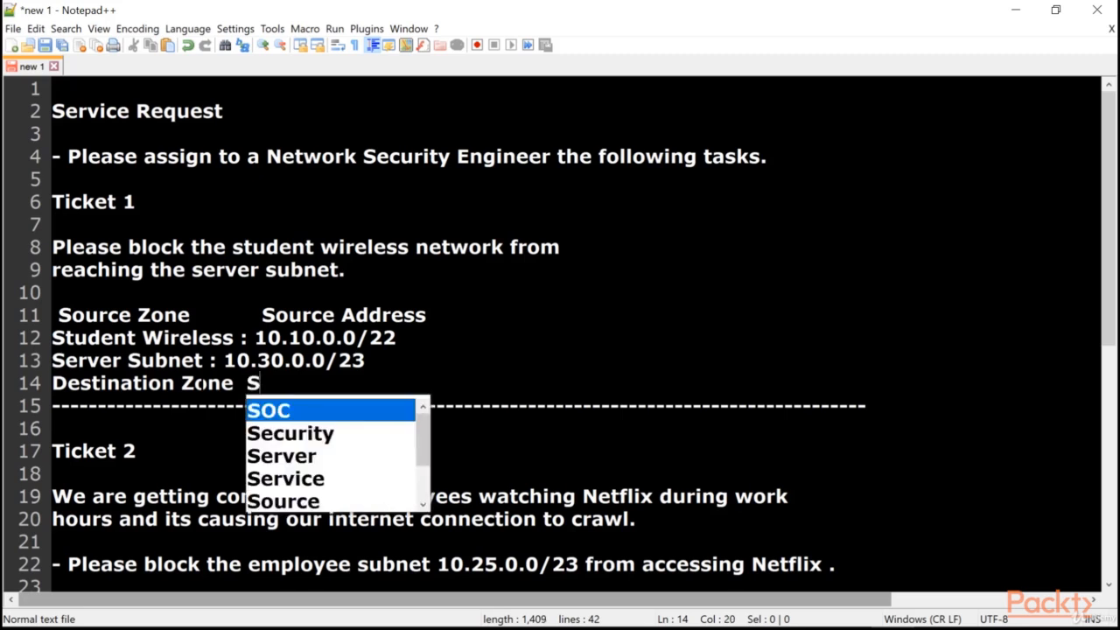
key("BackSpace")
type("Destination Address")
left_click(425, 315)
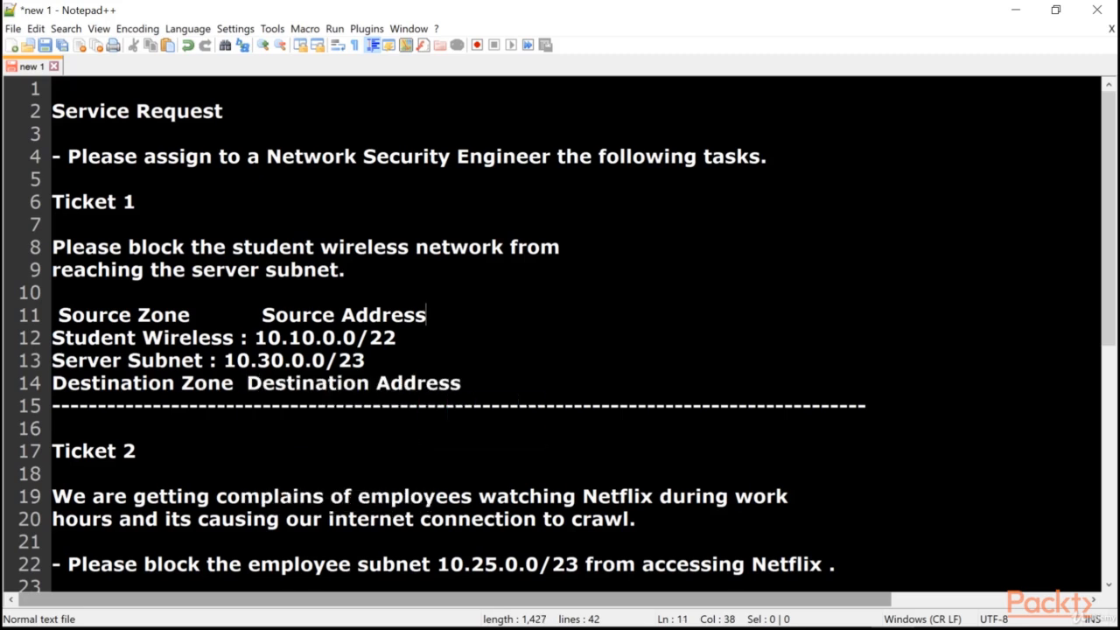
left_click_drag(461, 383, 33, 313)
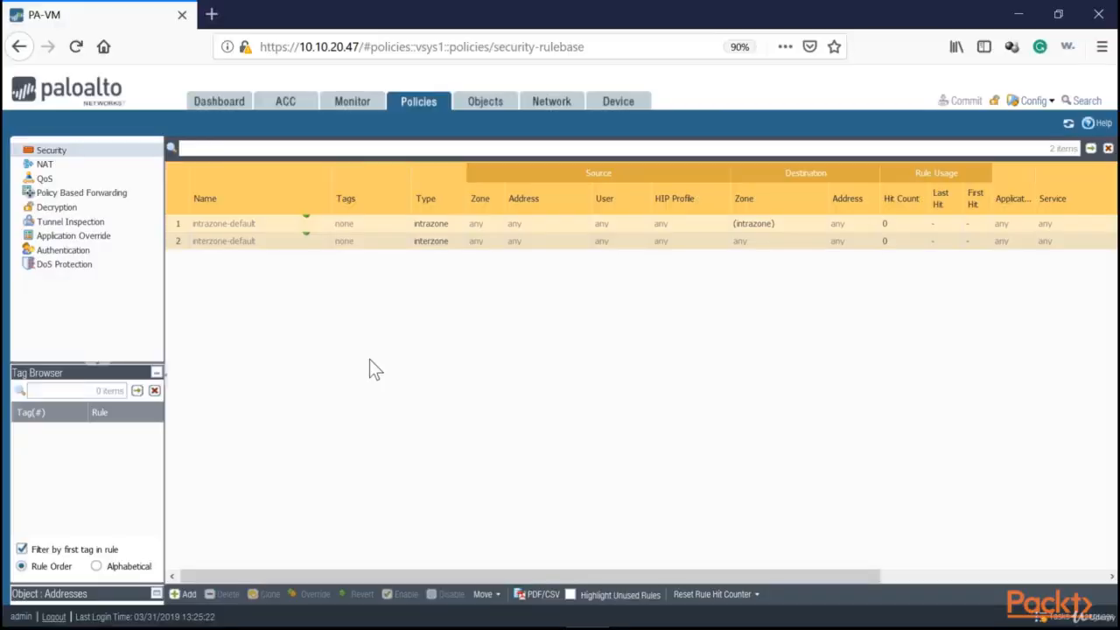
Switch to the Palo Alto firewall's web interface and examine the zones and actions of the default security policy rules.
left_click(418, 106)
left_click(52, 152)
left_click(271, 226)
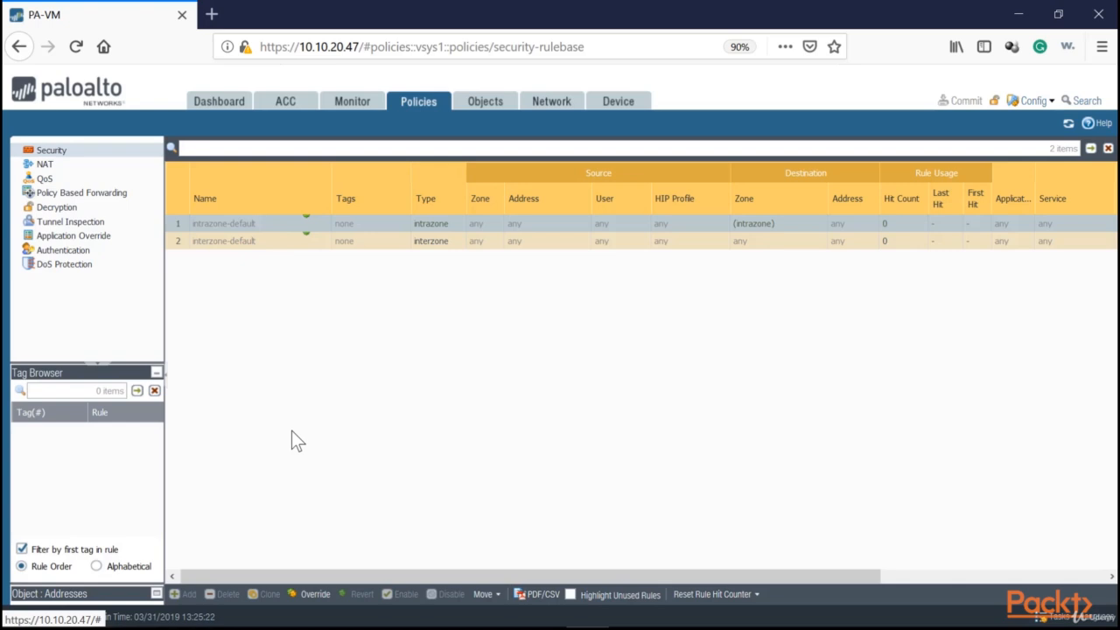
left_click_drag(303, 578, 662, 548)
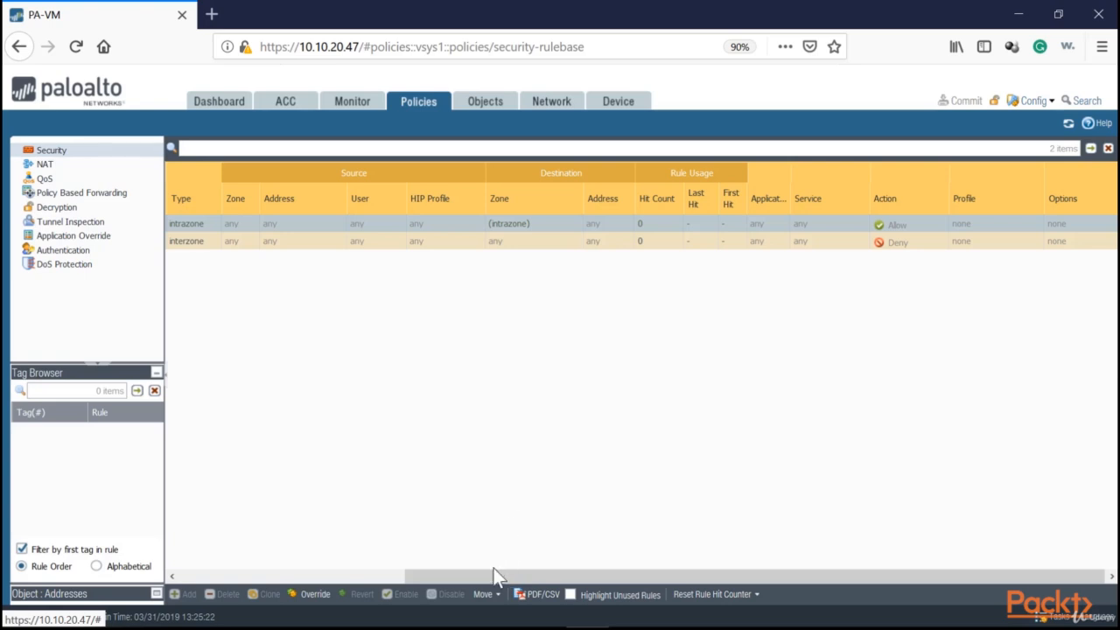
left_click_drag(494, 576, 201, 574)
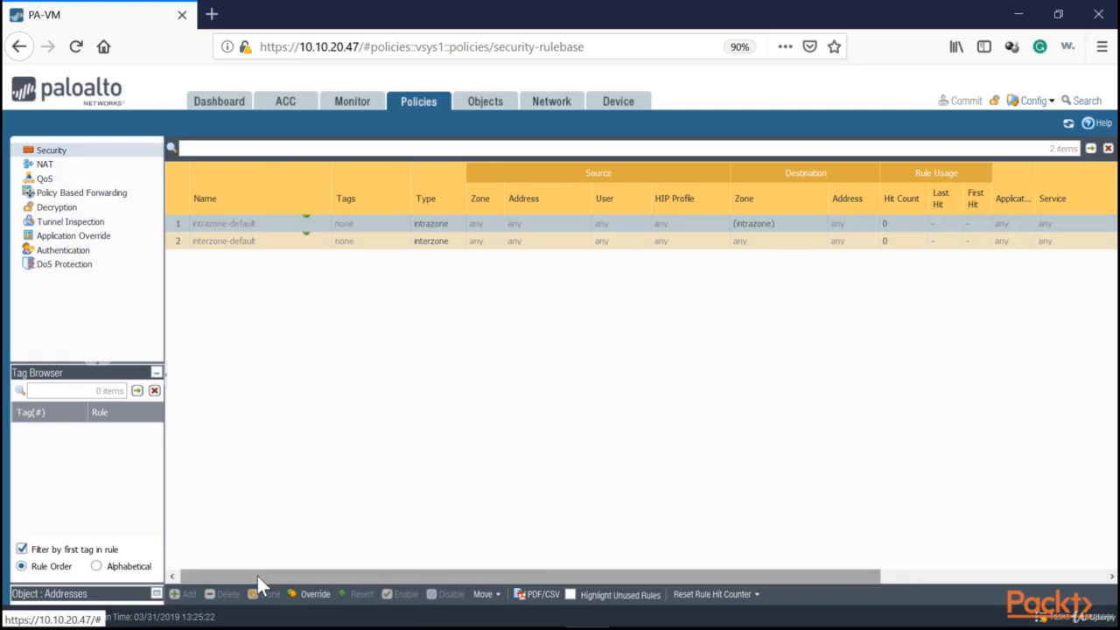
left_click_drag(257, 575, 581, 571)
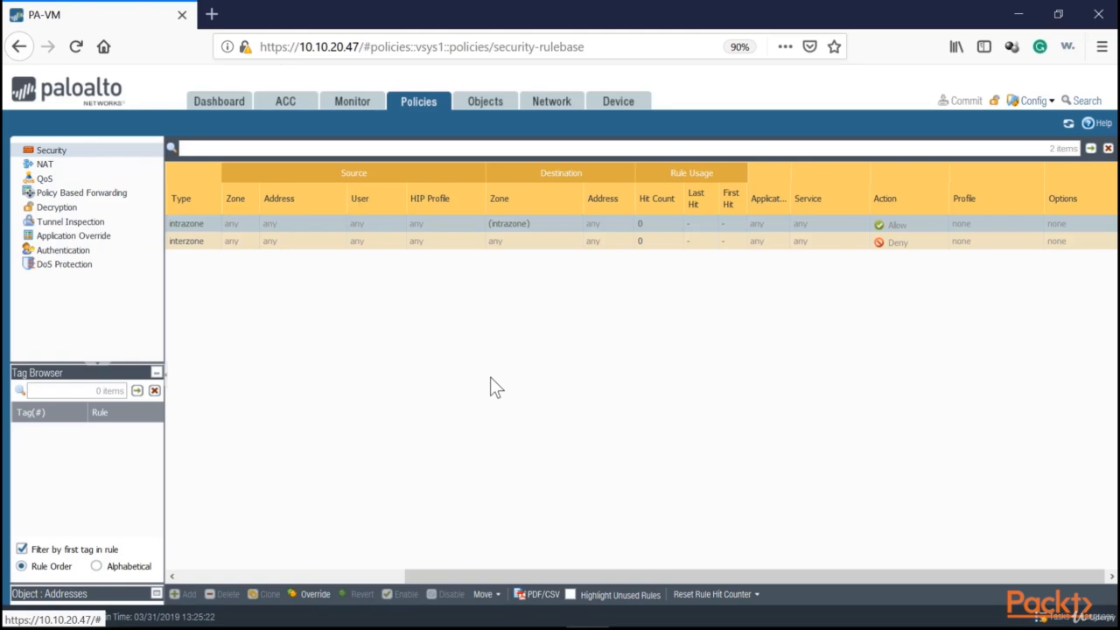
left_click_drag(434, 578, 152, 584)
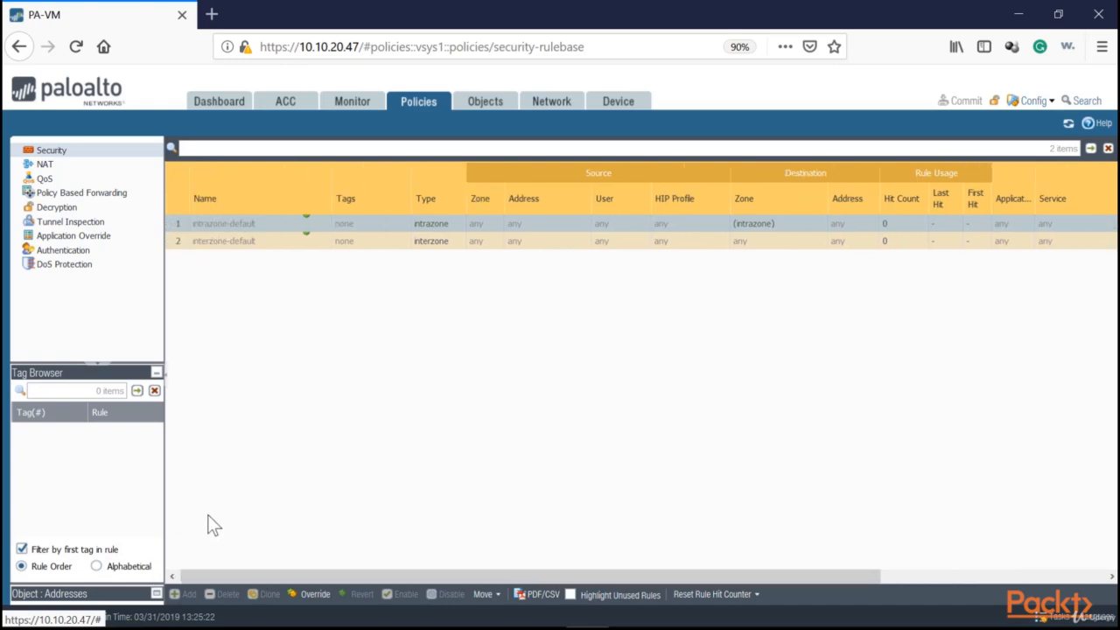
Add a new security policy rule named Student-Wireless-Deny-to-Servers.
left_click(50, 153)
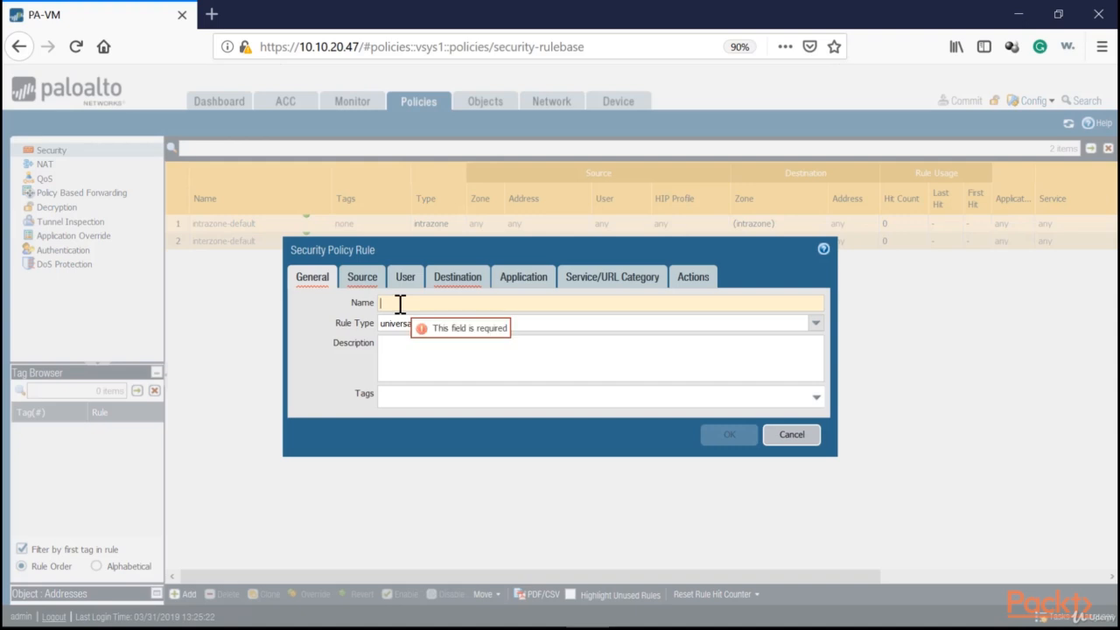
type("Student-")
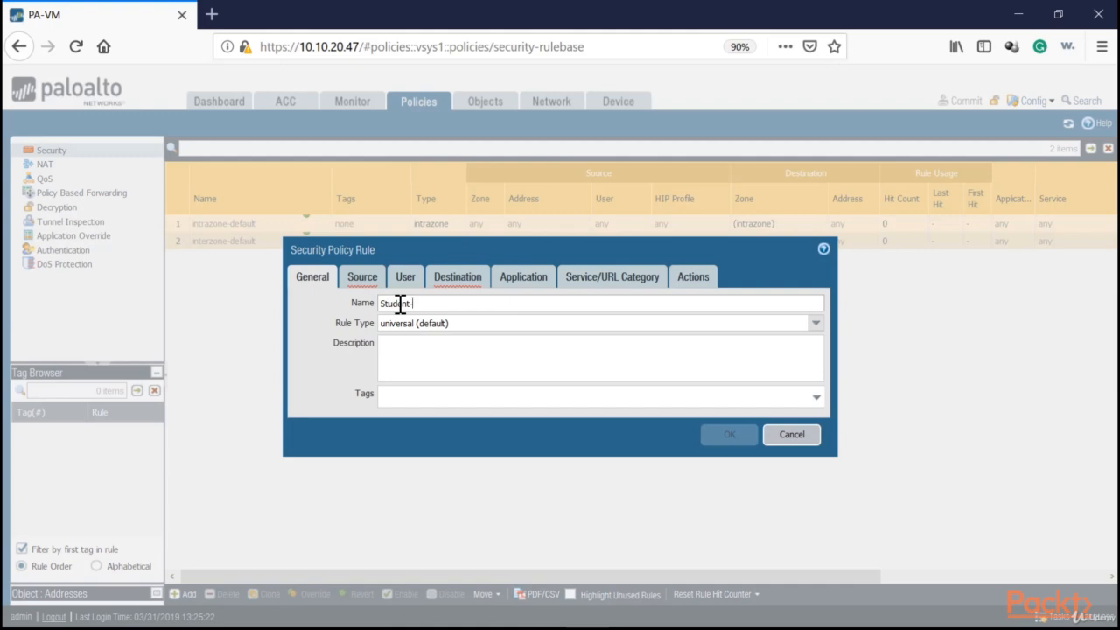
type("Wireless-Deny-to-Servers")
Set the rule's source zone to Inside.
left_click(362, 277)
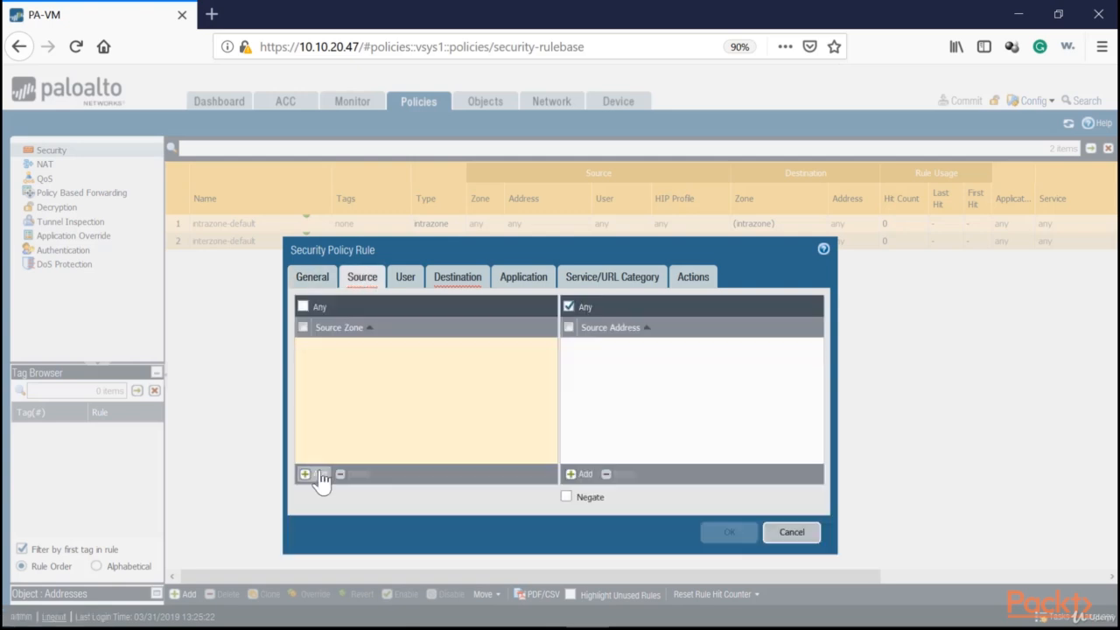
left_click(321, 474)
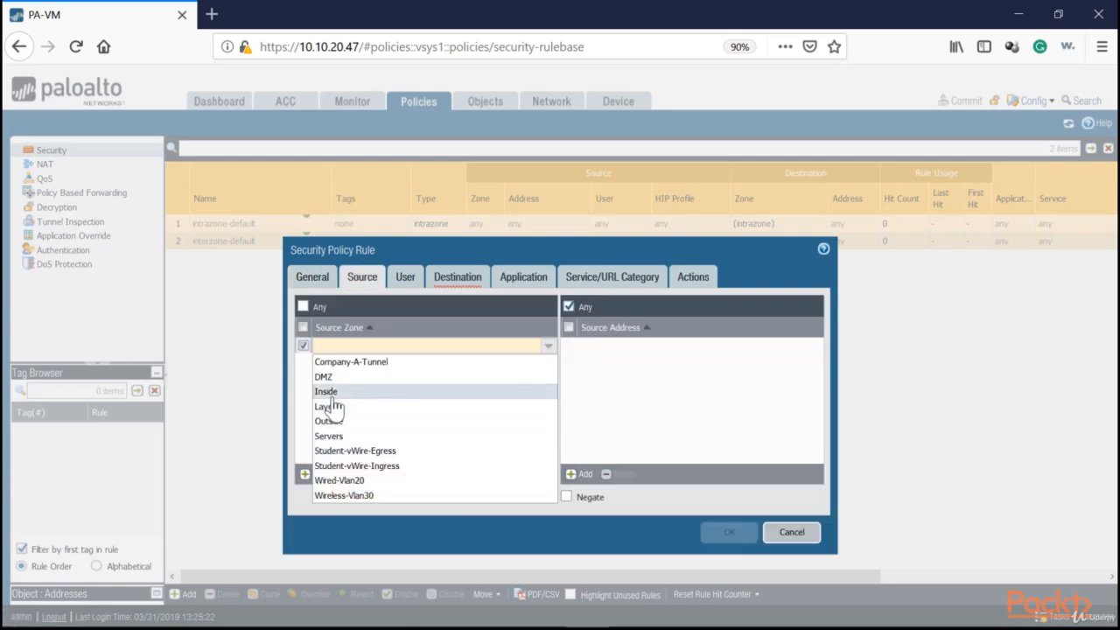
left_click(324, 391)
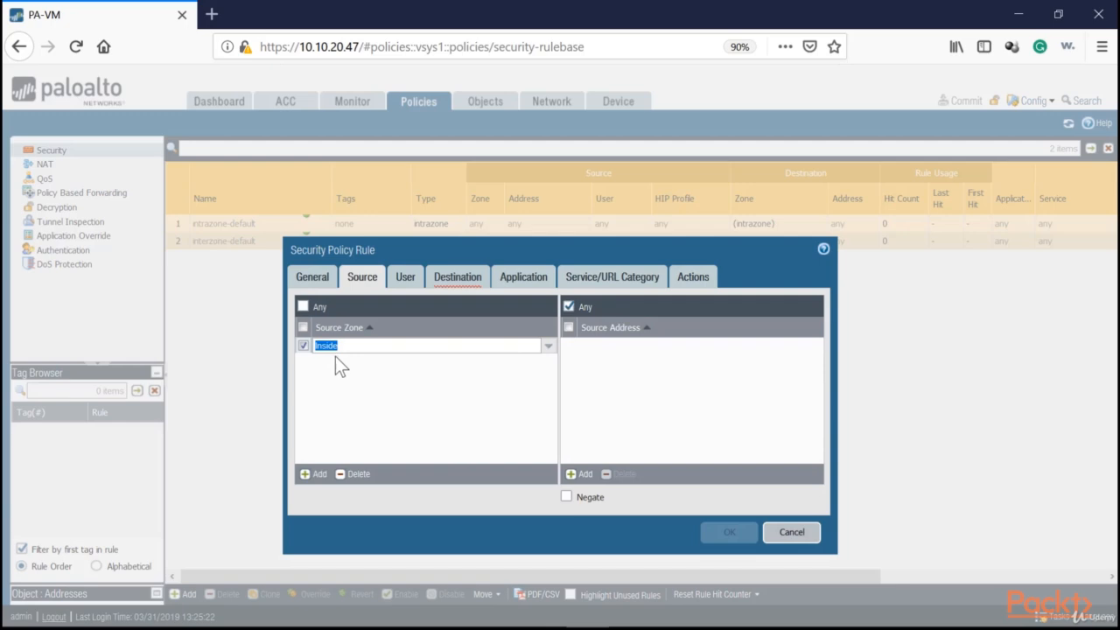
left_click(605, 348)
left_click(605, 370)
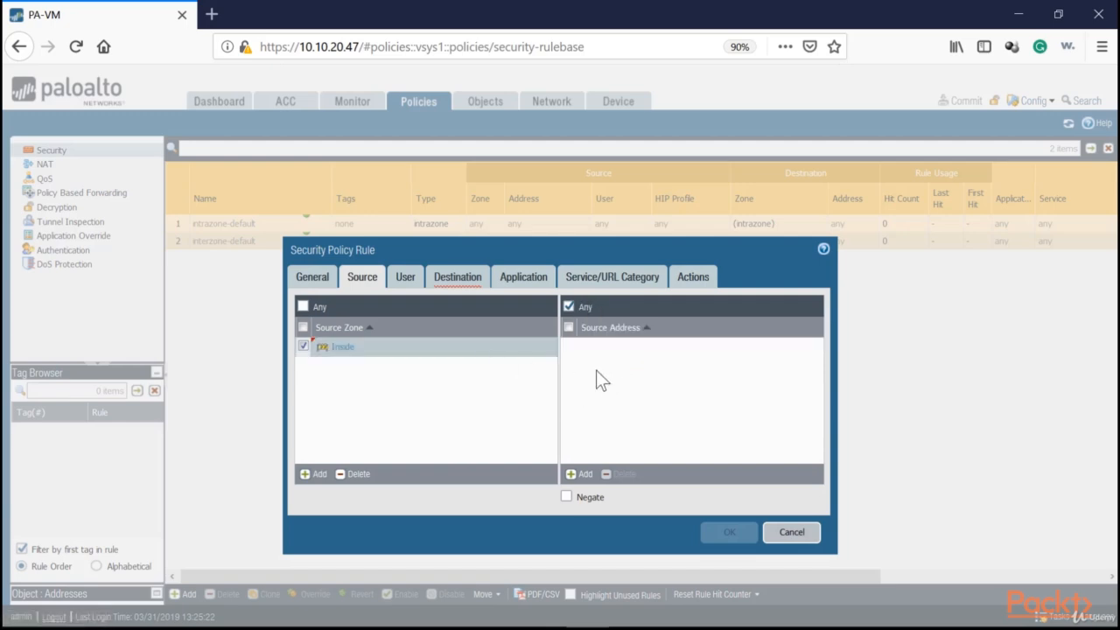
Start a new address object for the rule's source address and name it Student-Wireless.
left_click(585, 472)
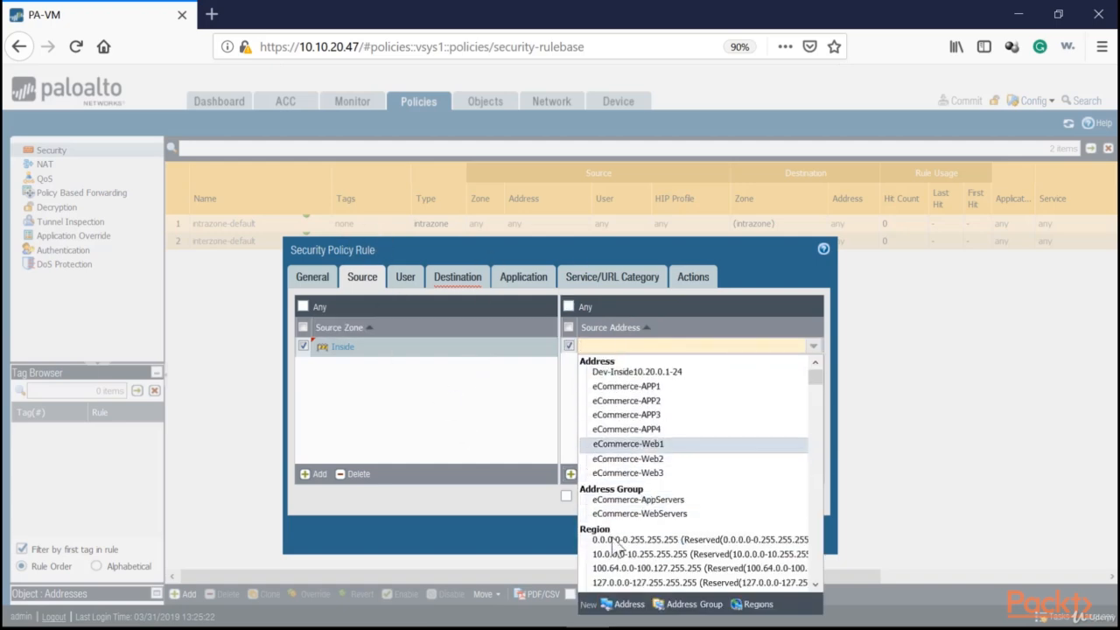
left_click(624, 610)
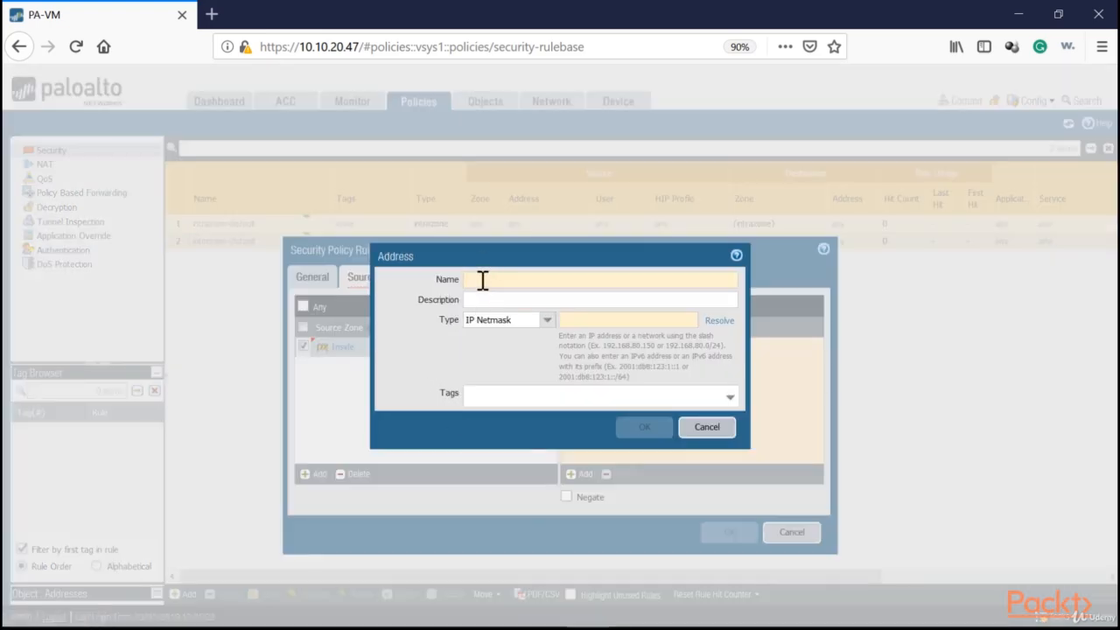
type("Stud")
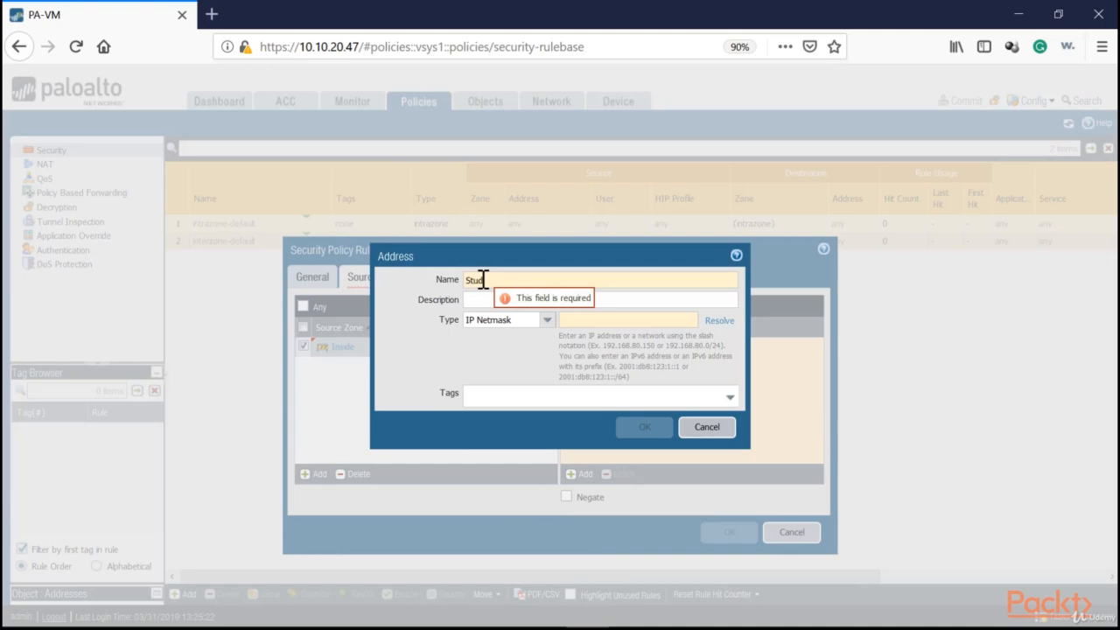
type("ent-Wireless")
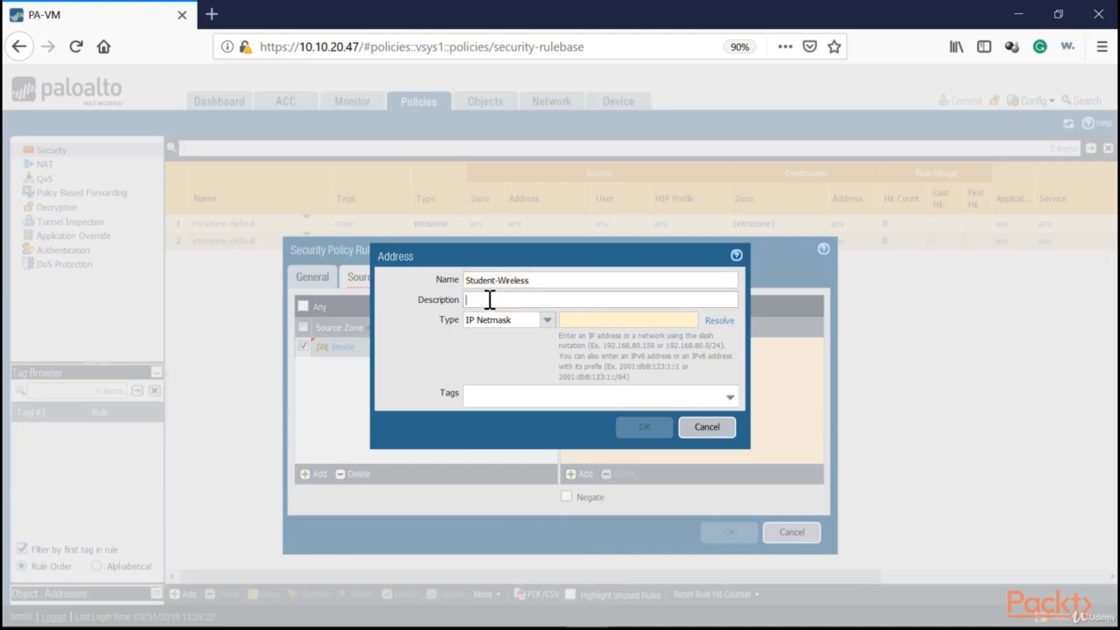
left_click(588, 320)
double_click(543, 285)
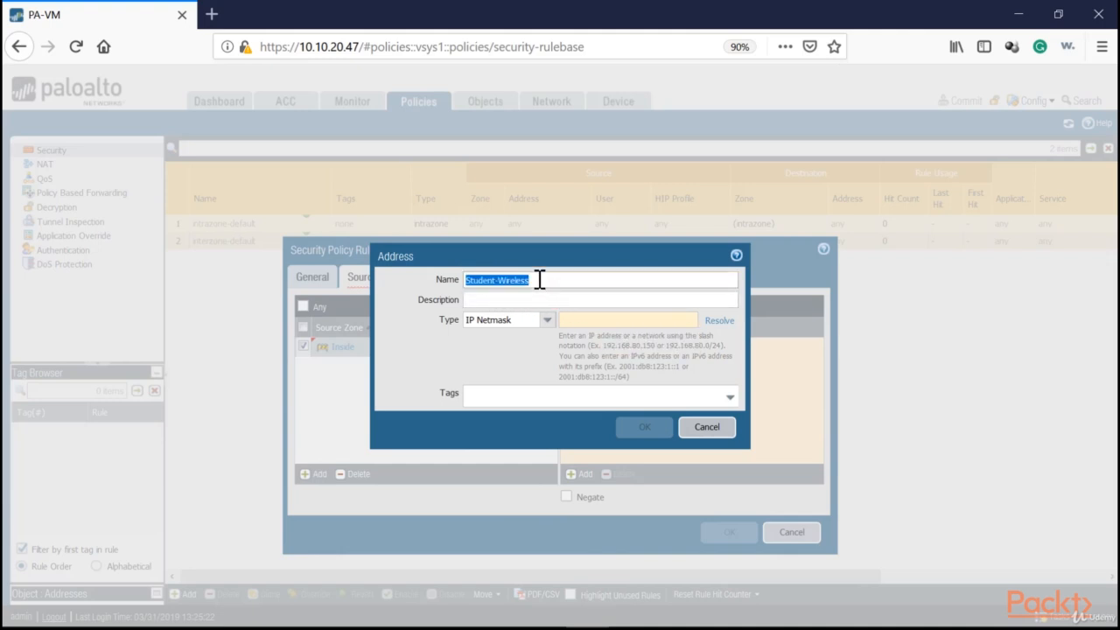
left_click(589, 320)
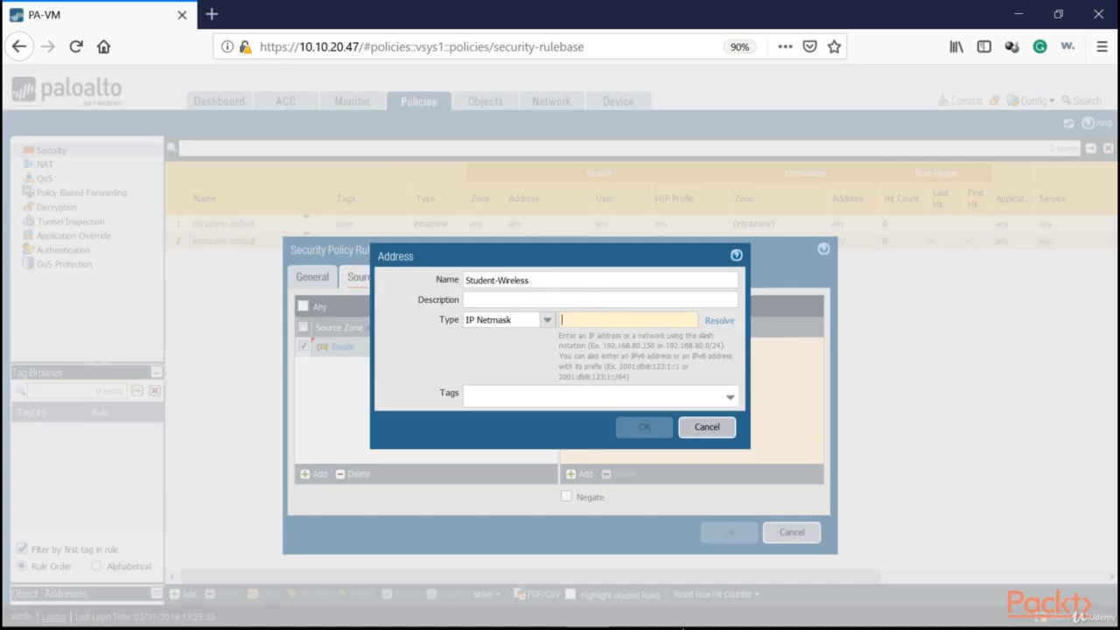
Copy the student wireless subnet 10.10.0.0/22 from the Notepad++ ticket into the address object's IP netmask and save the object.
key("alt+Tab")
left_click_drag(396, 338, 254, 338)
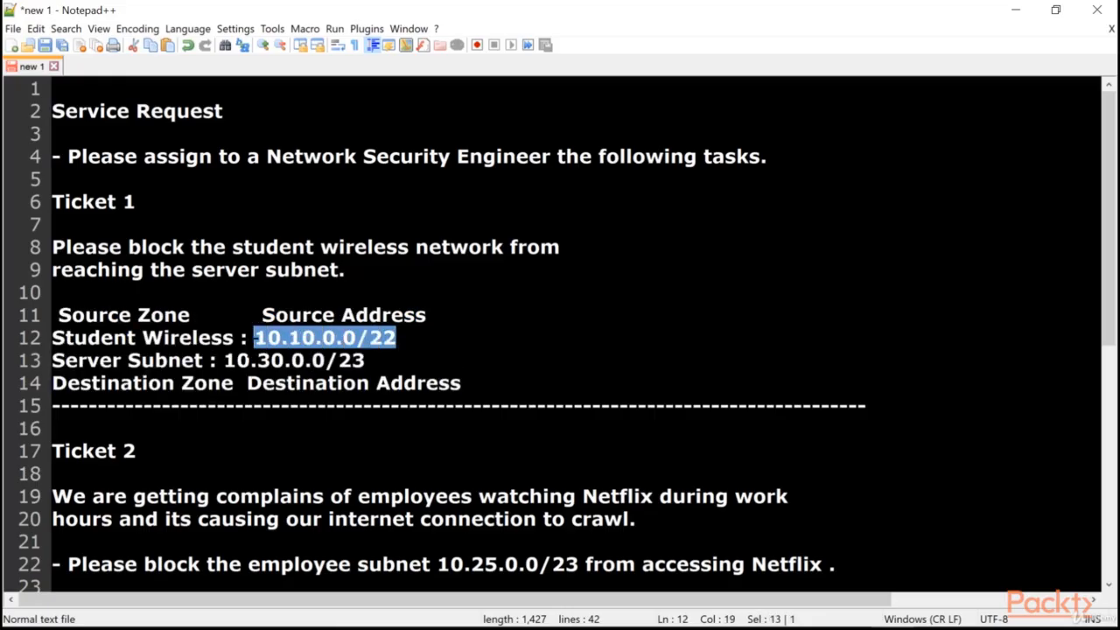
right_click(270, 339)
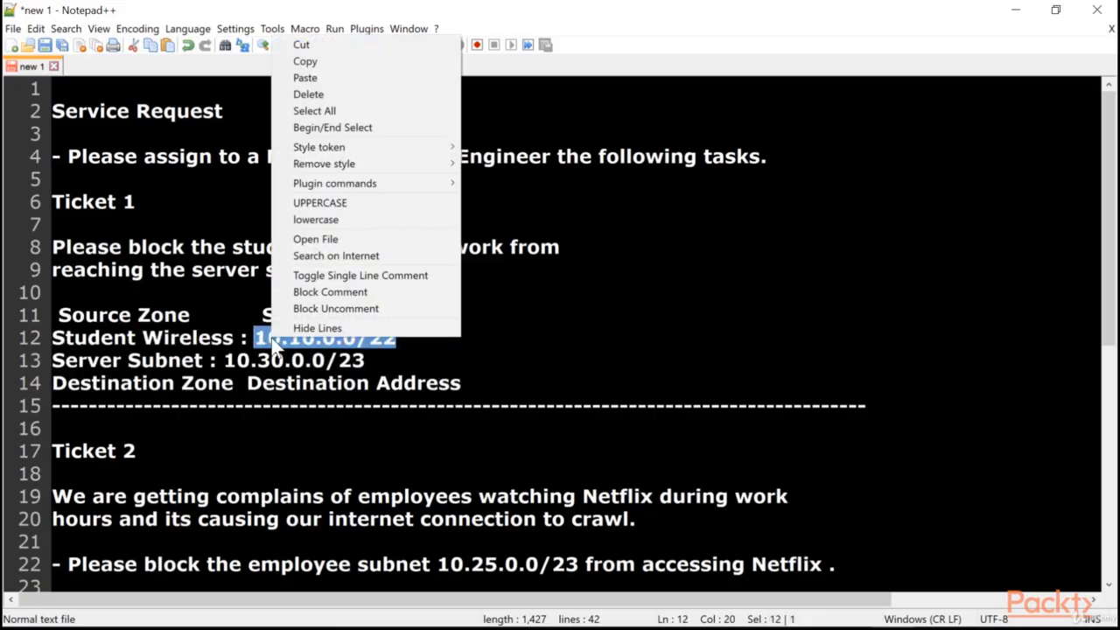
left_click(319, 63)
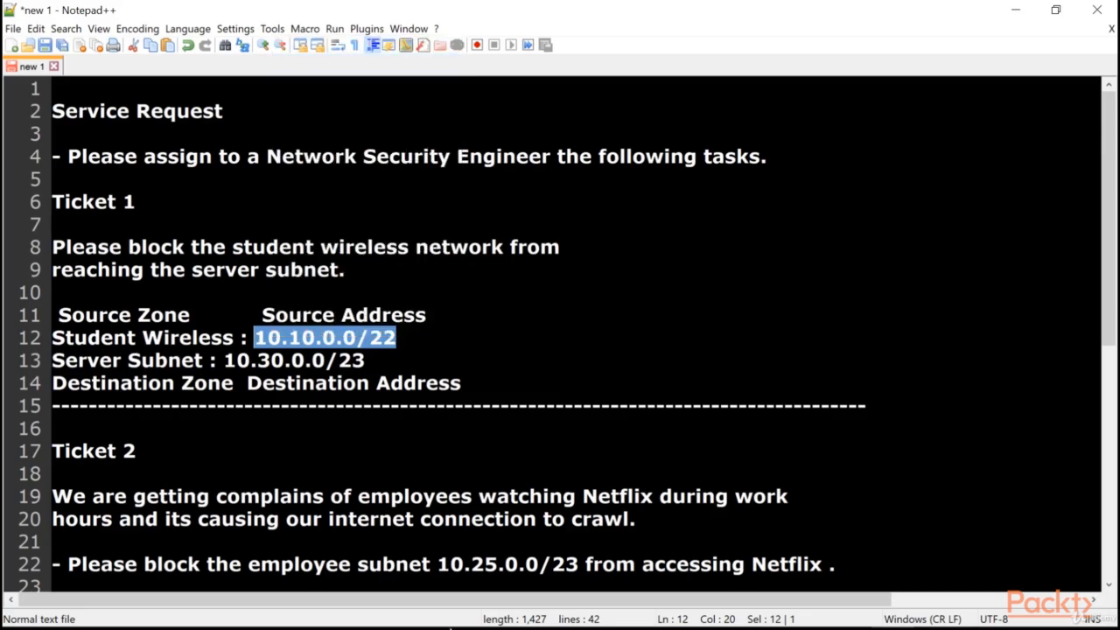
key("alt+Tab")
left_click(575, 320)
key("ctrl+v")
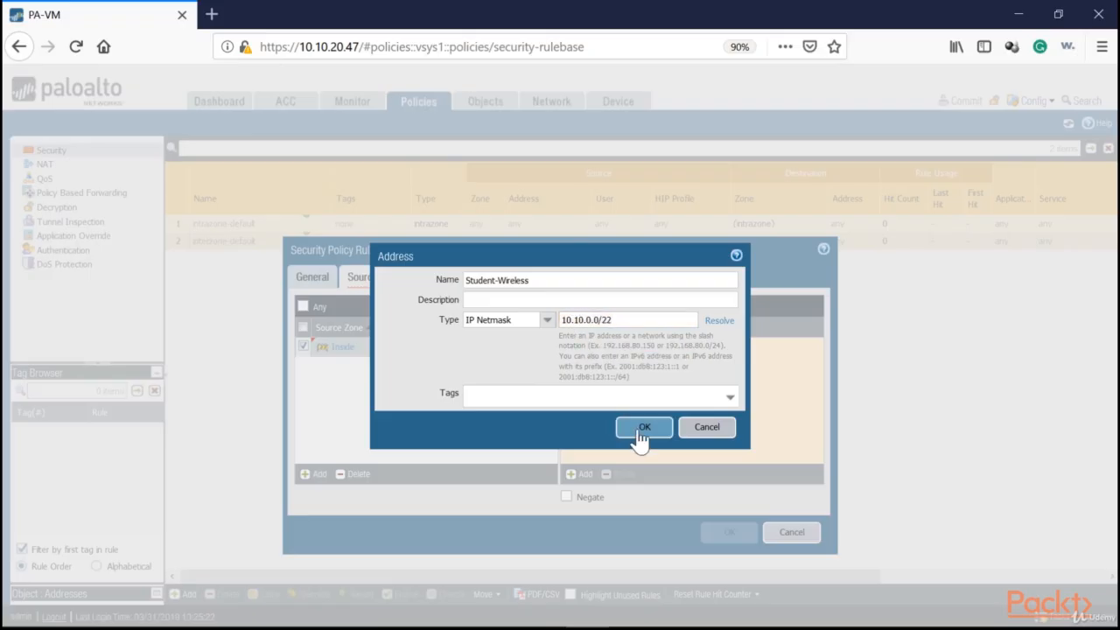
left_click(642, 428)
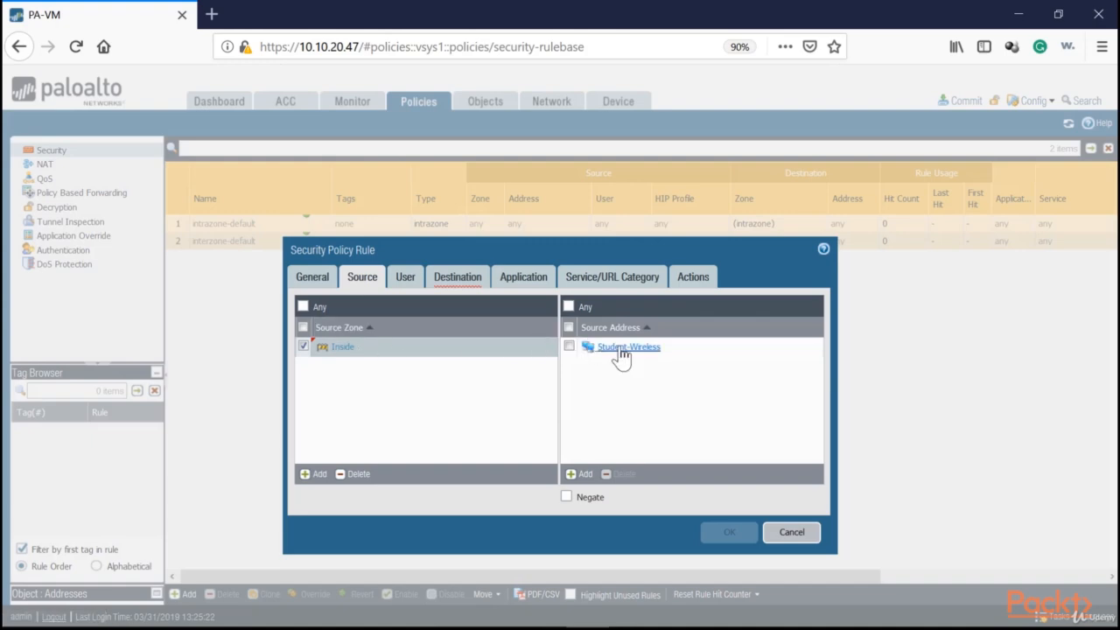
Set the rule's destination zone to Servers, leaving the user settings at any.
left_click(403, 278)
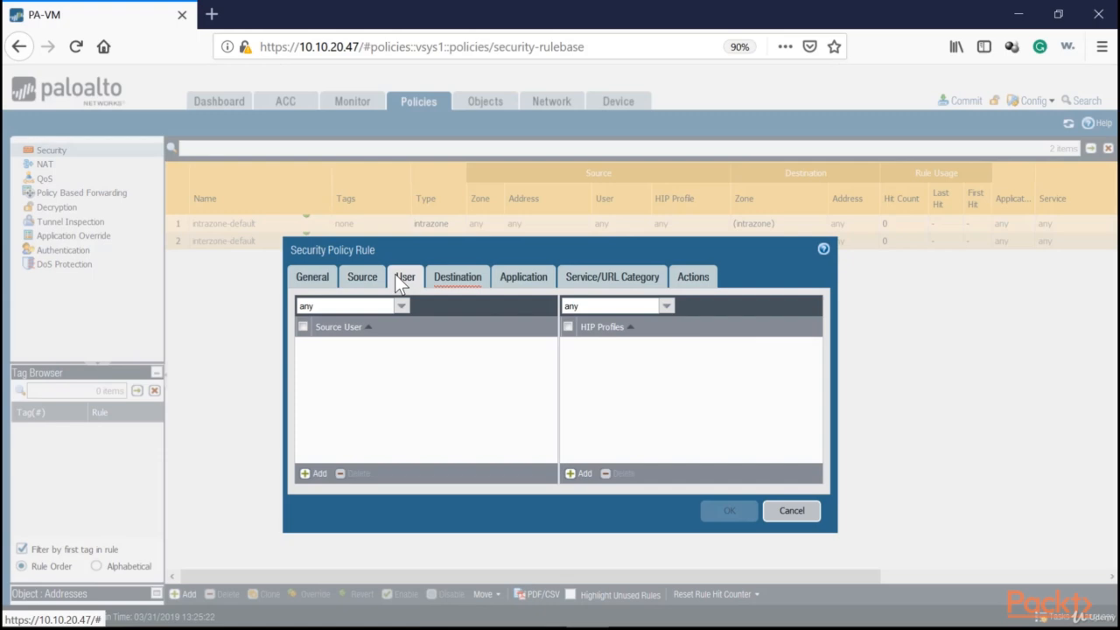
left_click(455, 280)
left_click(312, 475)
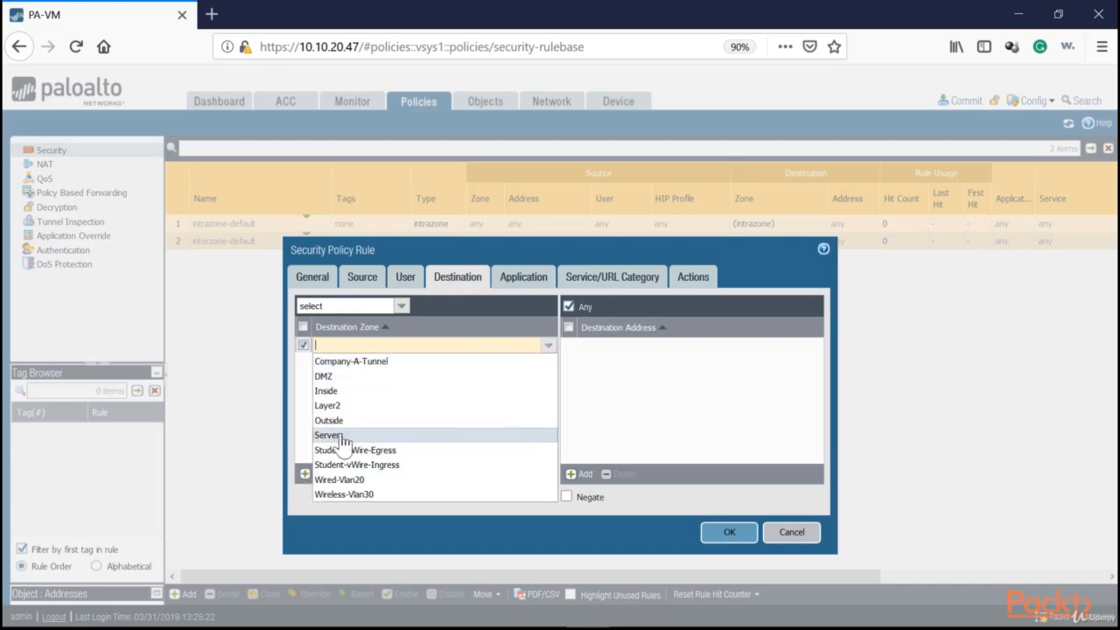
left_click(333, 435)
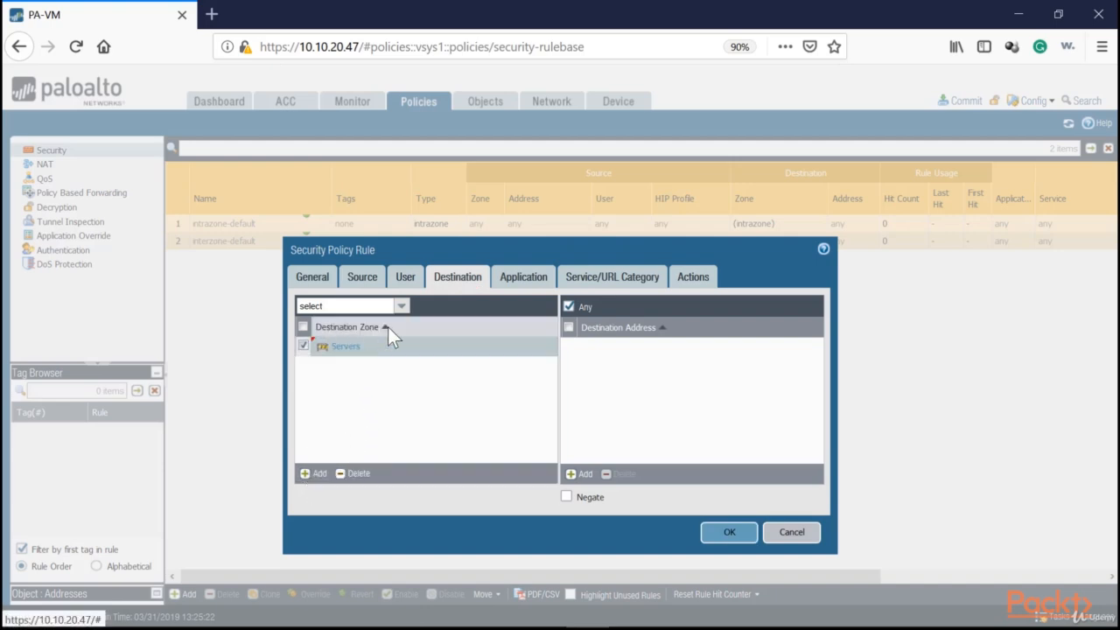
Start a new address object for the rule's destination address and name it Servers.
left_click(579, 473)
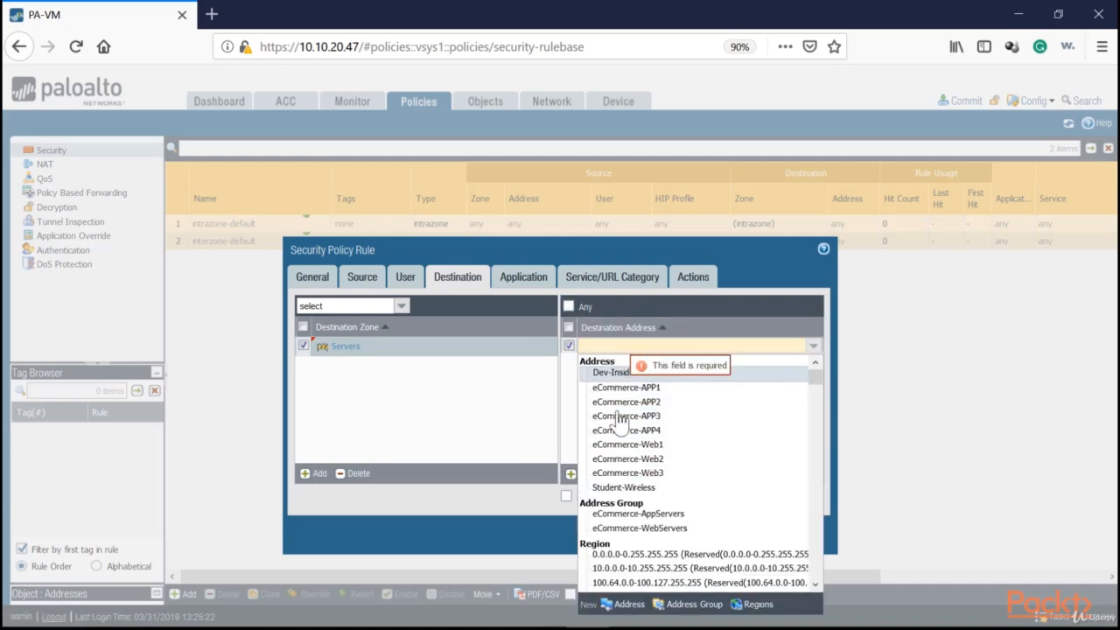
left_click(629, 604)
left_click(493, 278)
type("Servers")
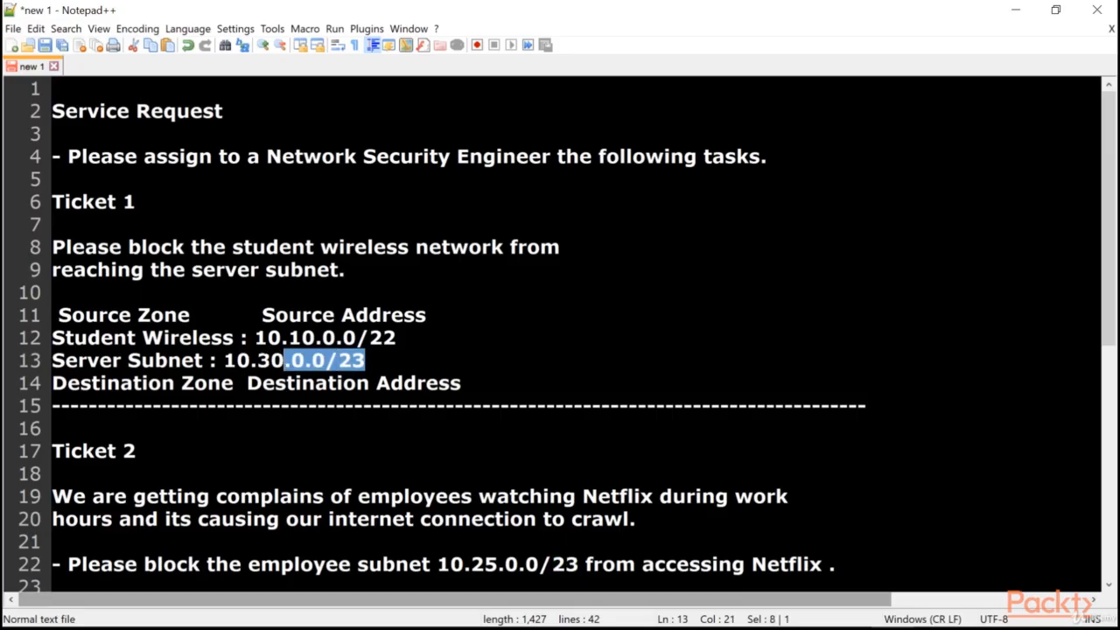
Copy the server subnet 10.30.0.0/23 from the Notepad++ ticket into the address object's IP netmask and save the object.
left_click_drag(290, 360, 363, 361)
right_click(231, 359)
left_click(231, 359)
double_click(232, 361)
right_click(345, 358)
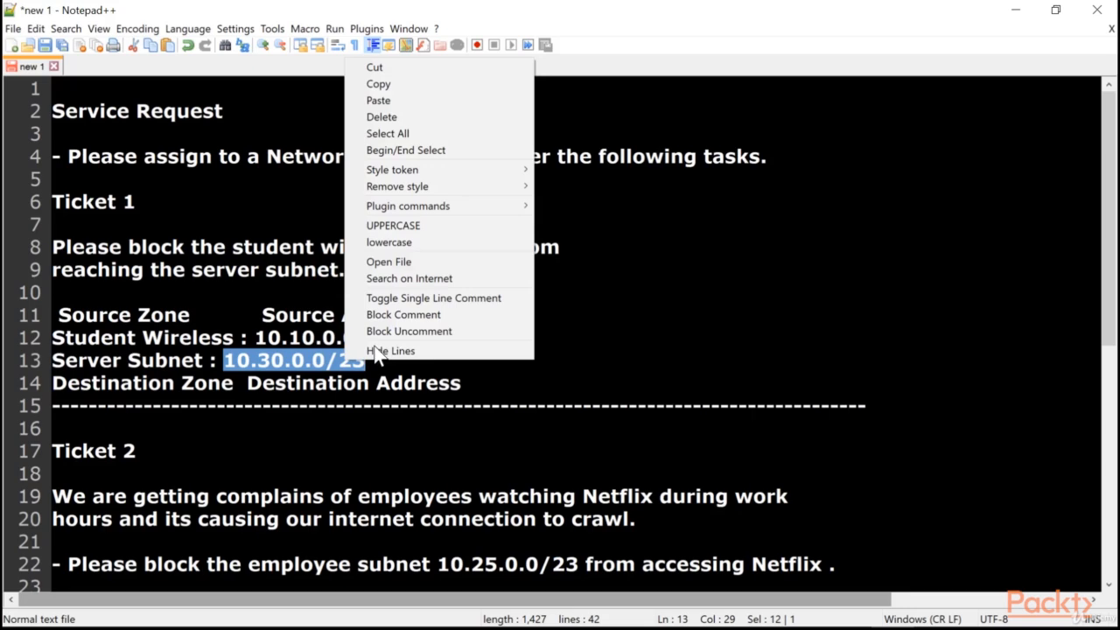
left_click(393, 83)
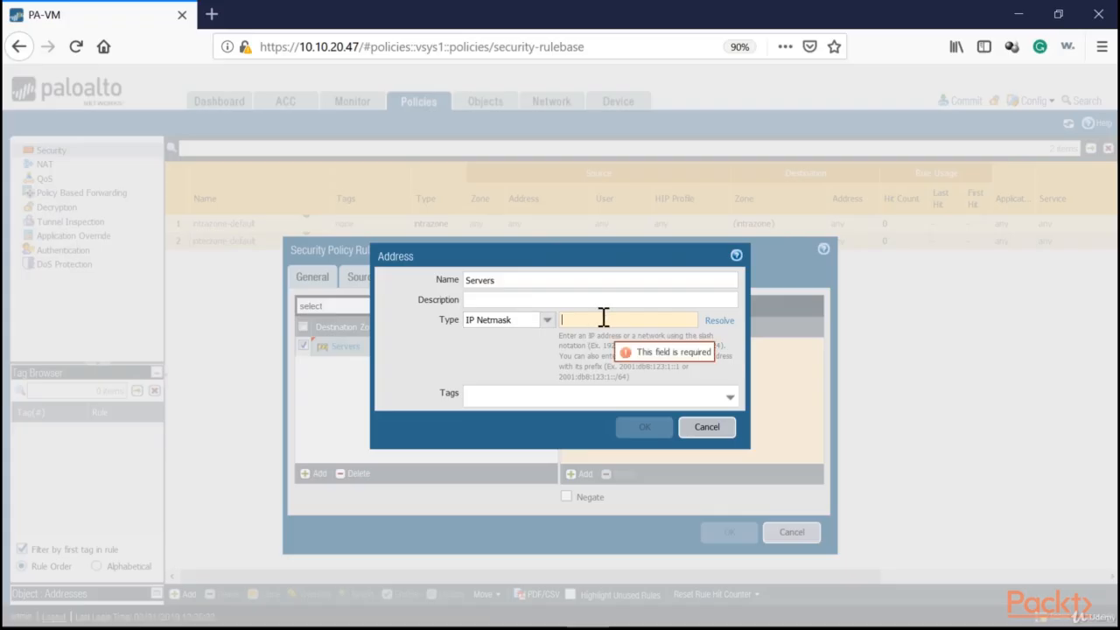
left_click(602, 318)
key("ctrl+v")
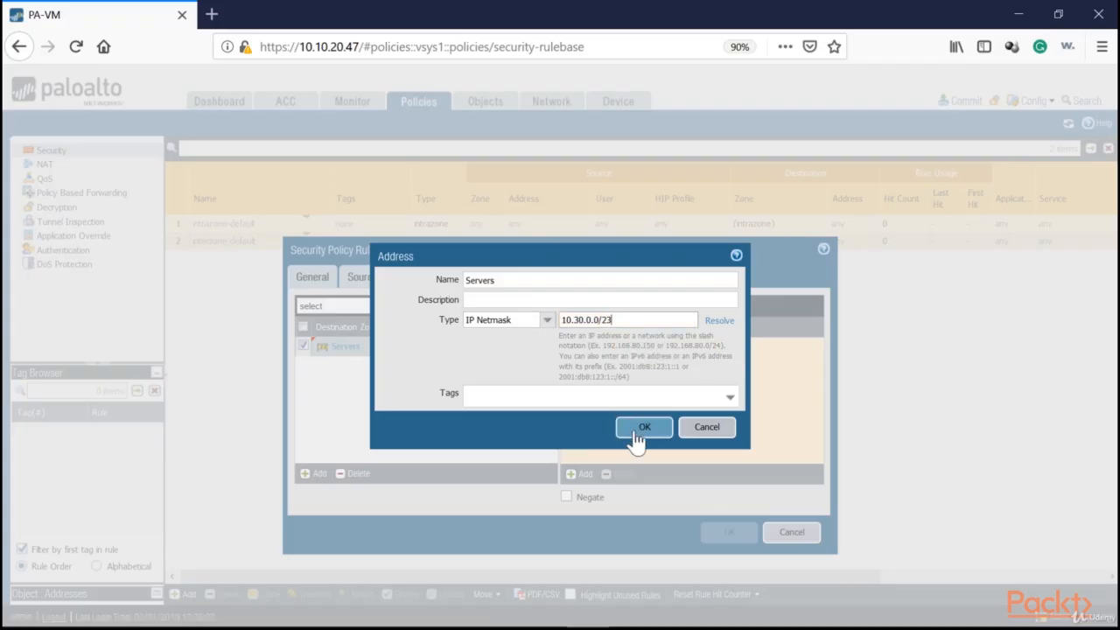
left_click(634, 430)
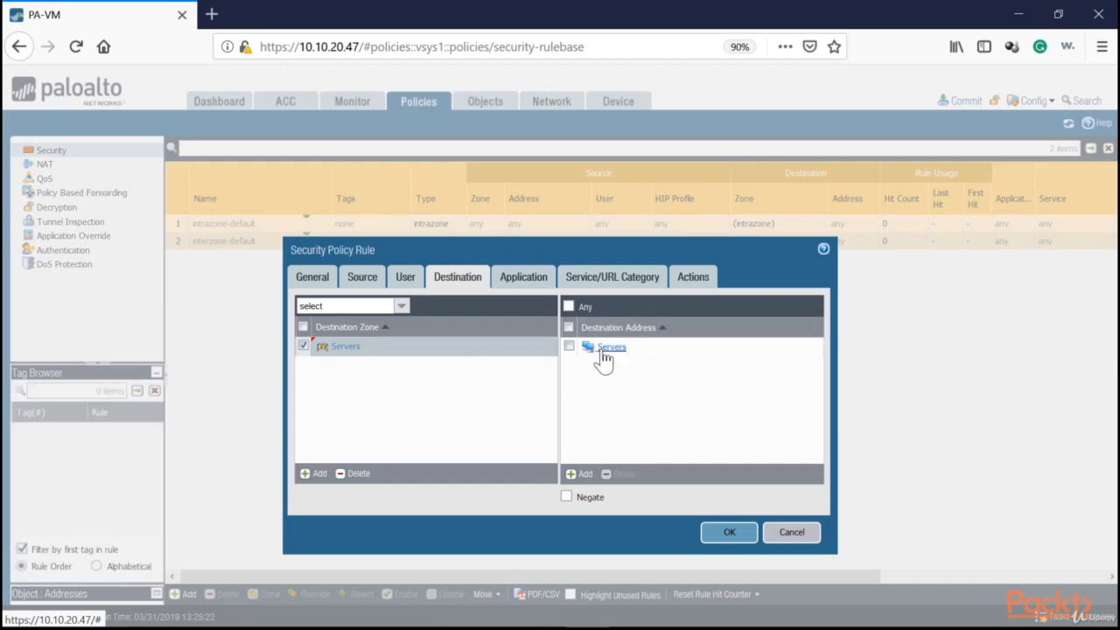
Leave the rule's applications at any and open its service and URL category settings.
left_click(524, 287)
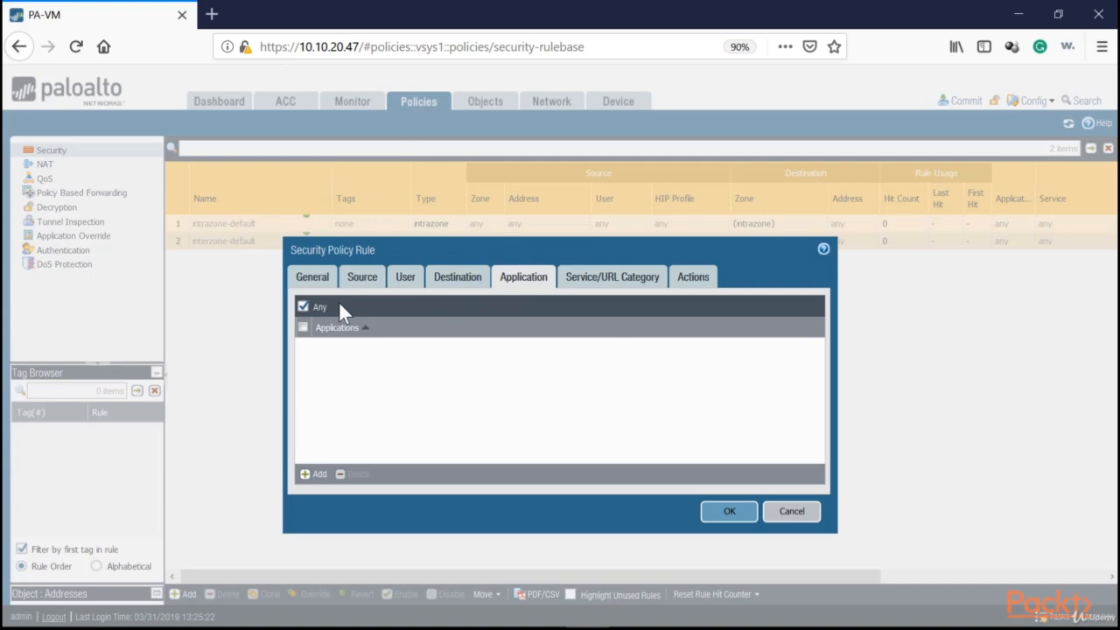
left_click(610, 277)
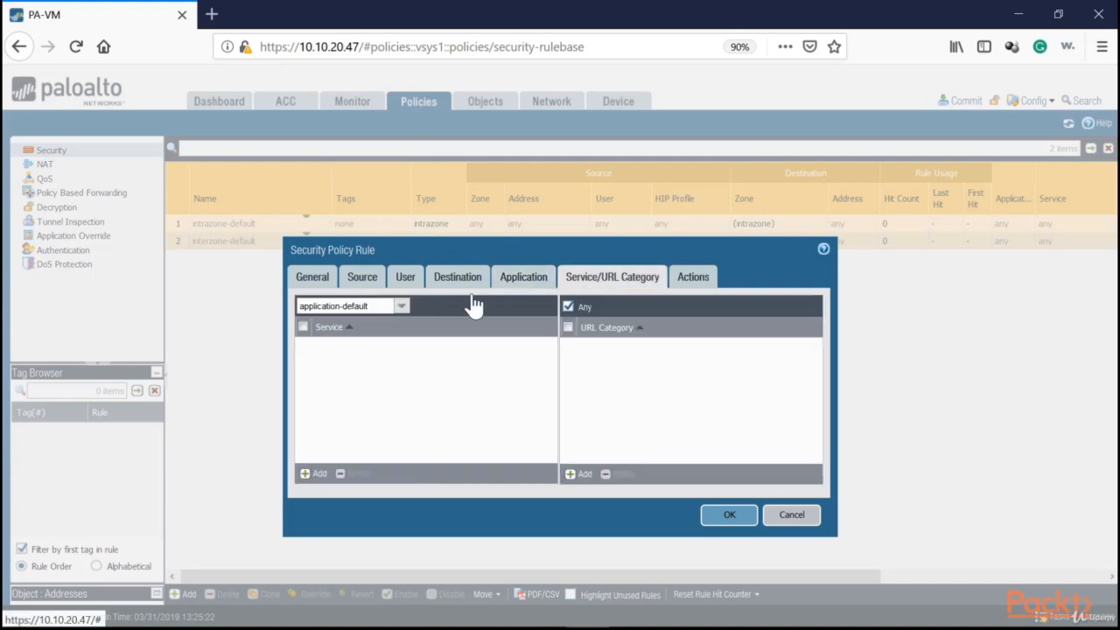
left_click_drag(304, 307, 377, 305)
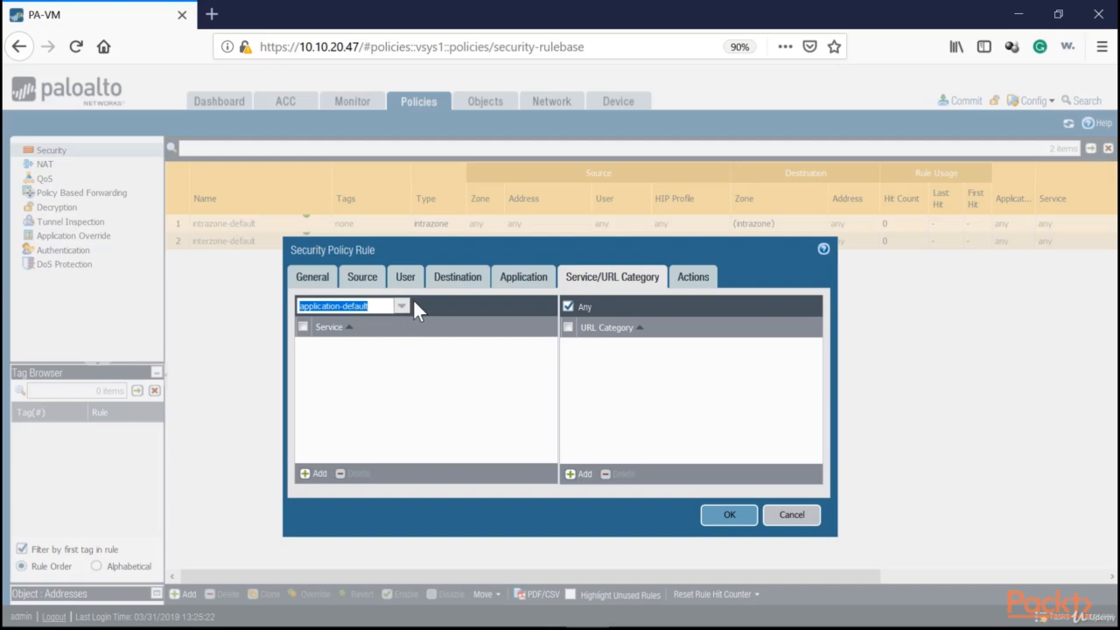
left_click(402, 305)
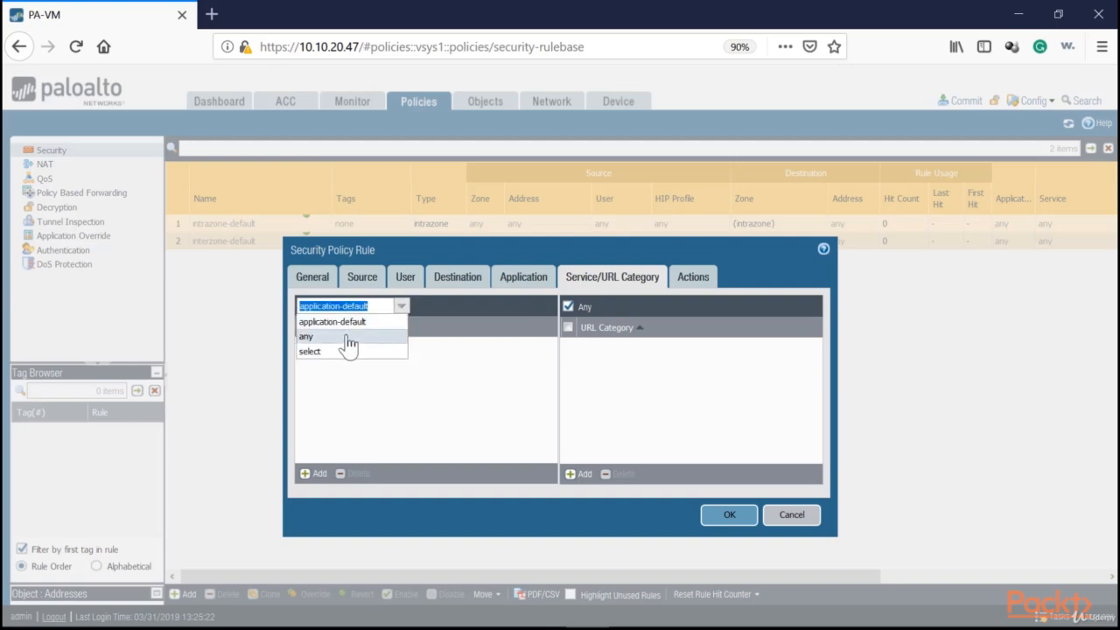
left_click(348, 339)
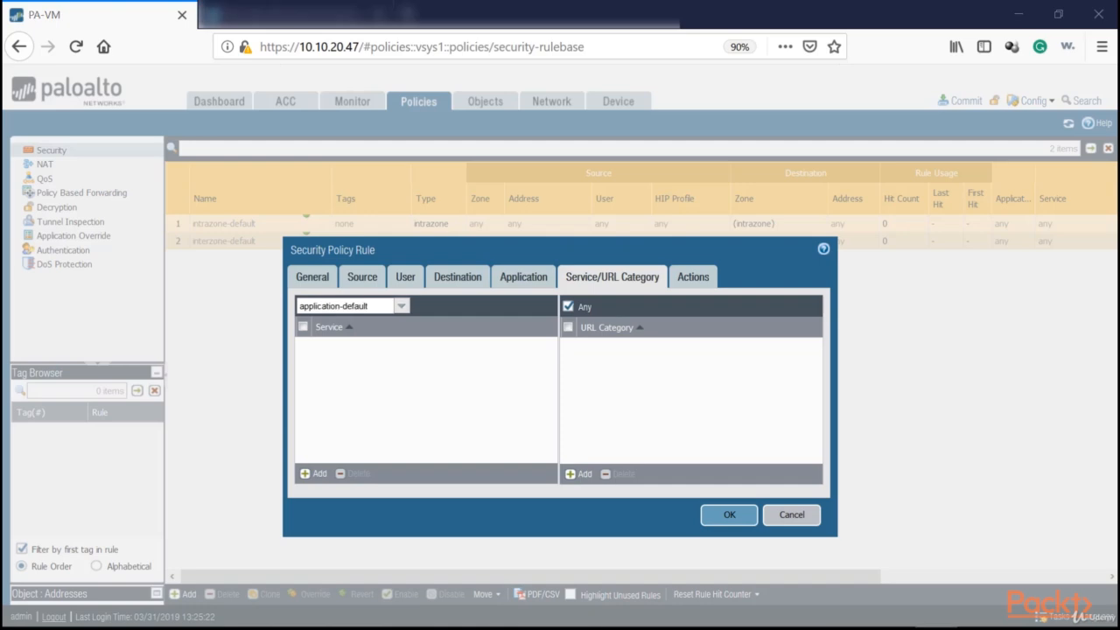
left_click(369, 306)
left_click(322, 305)
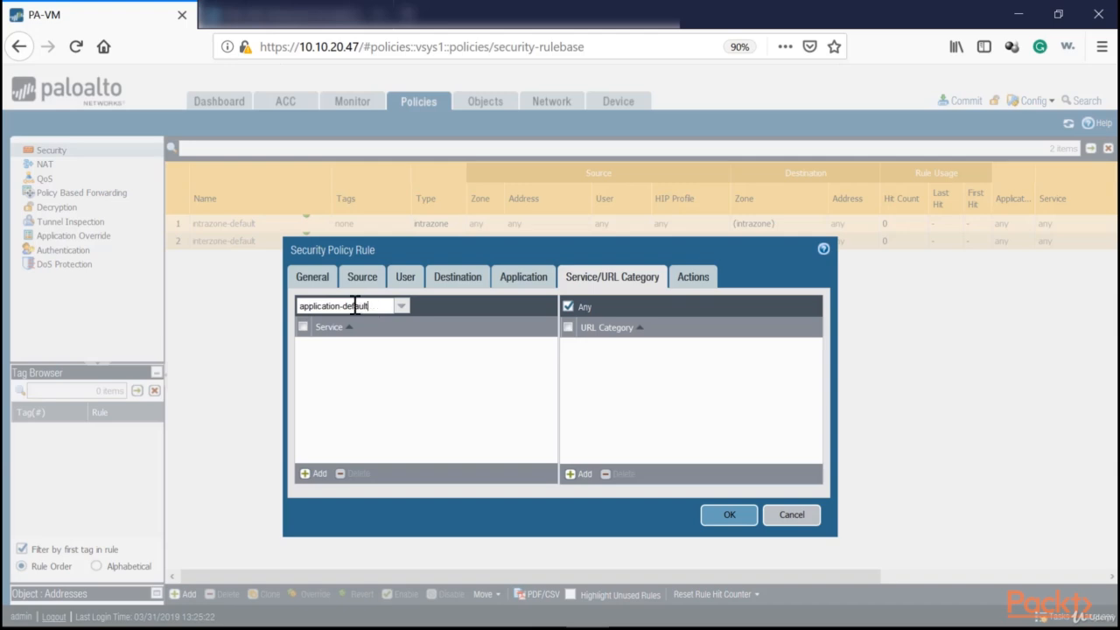
left_click_drag(369, 305, 294, 306)
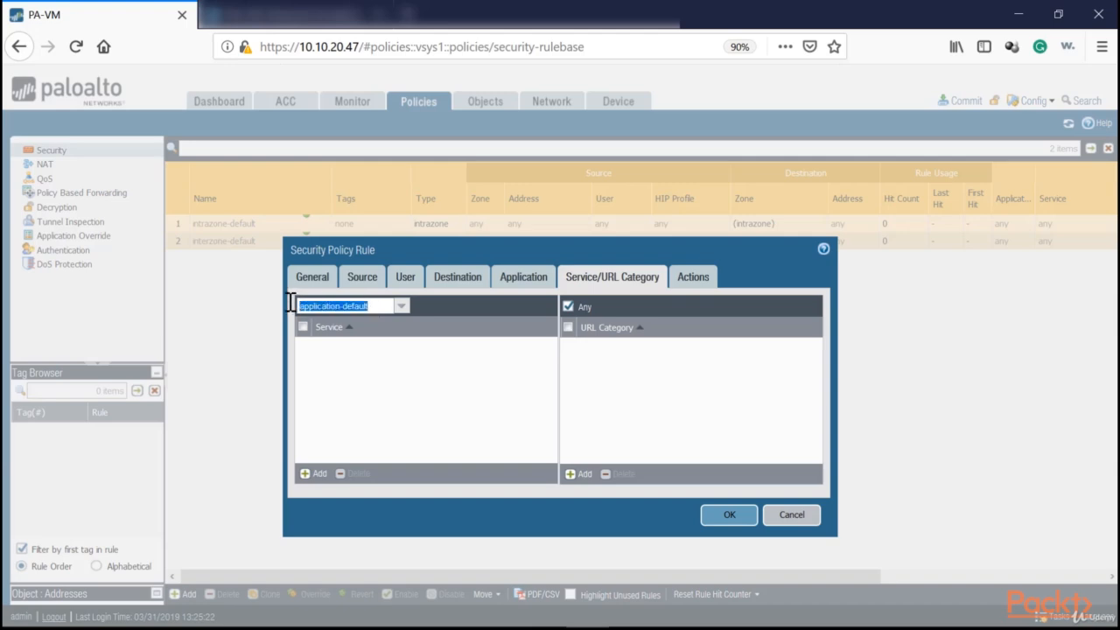
left_click(400, 305)
left_click(367, 321)
left_click(309, 306)
left_click(403, 307)
left_click(342, 340)
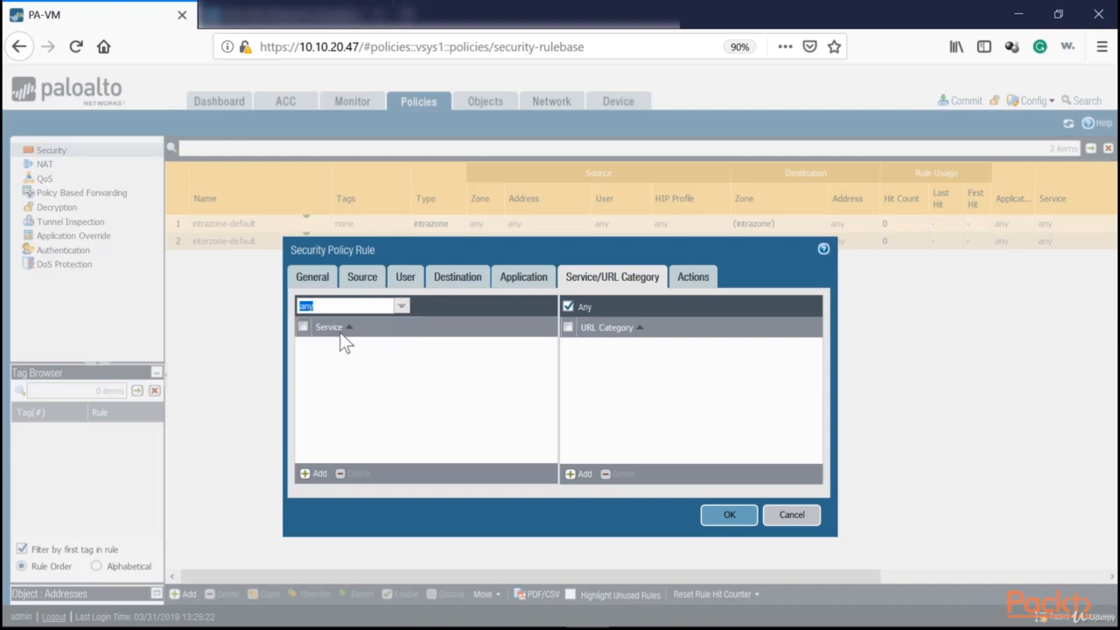
left_click(402, 312)
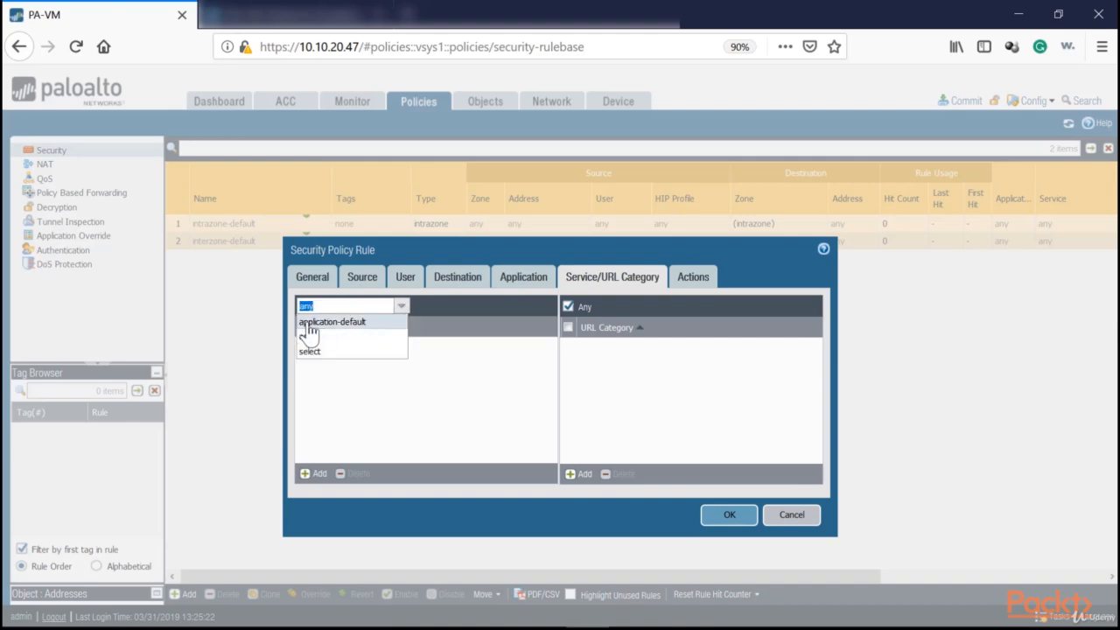
left_click(351, 326)
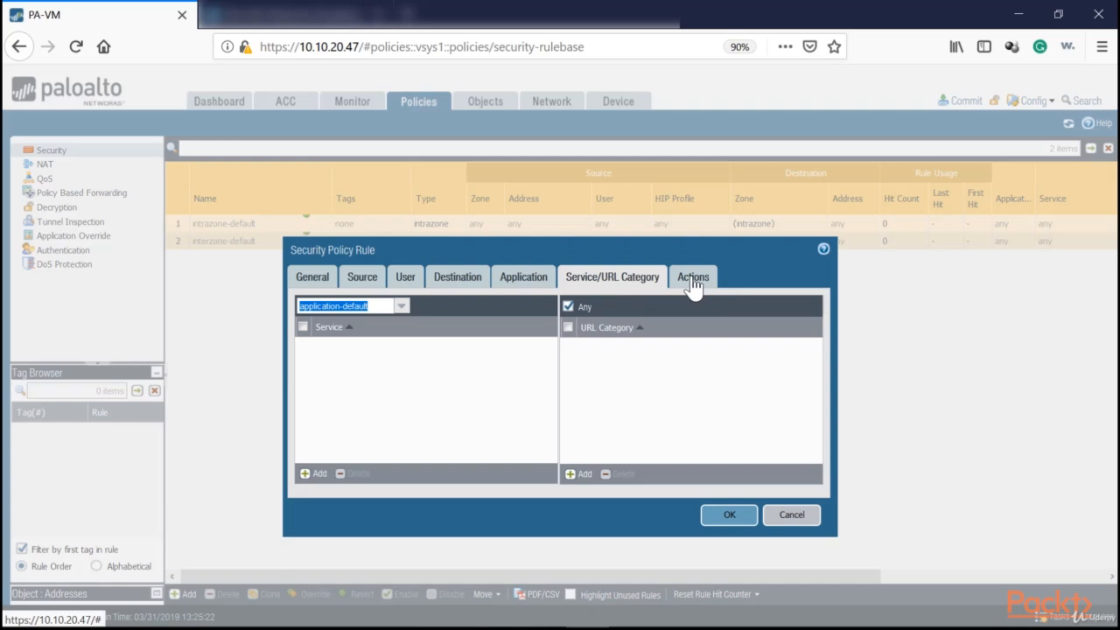
left_click(402, 305)
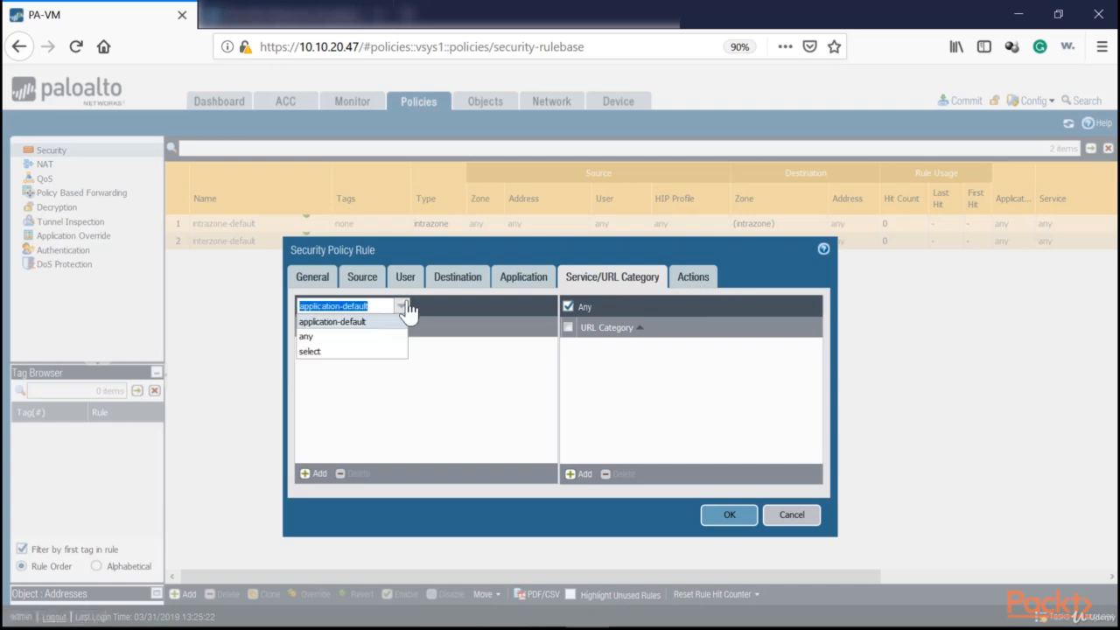
left_click(340, 337)
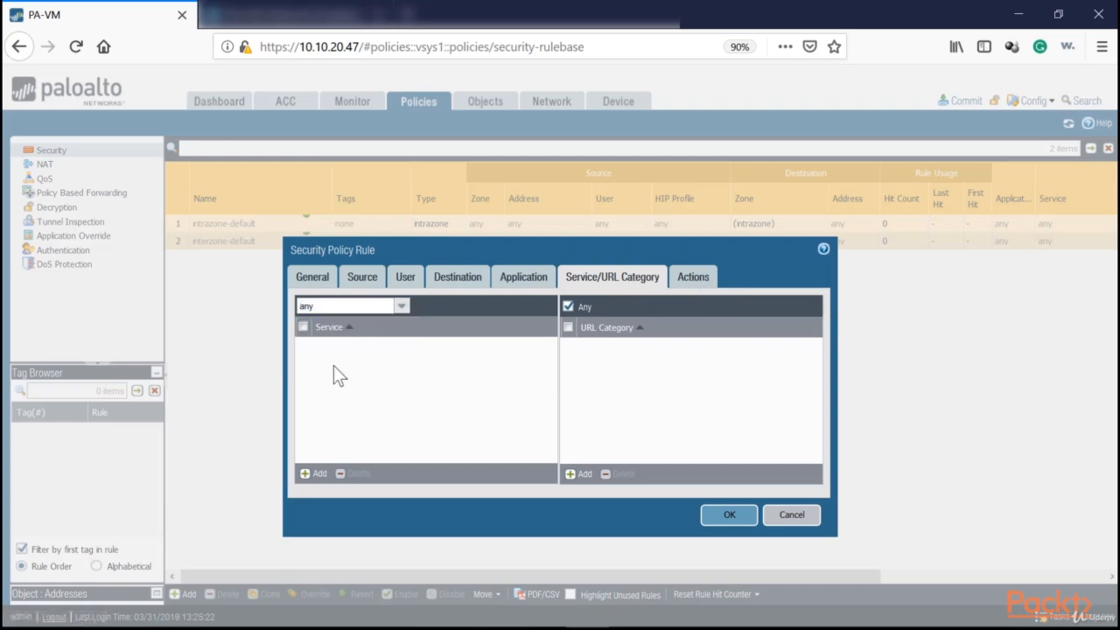
left_click(402, 306)
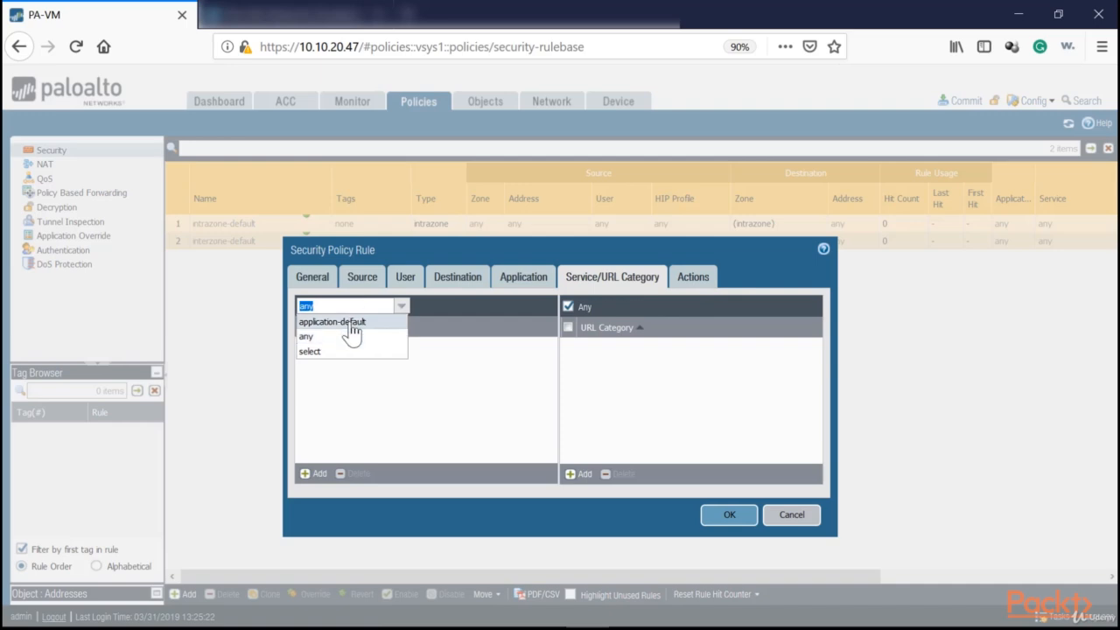
left_click(348, 338)
left_click(401, 307)
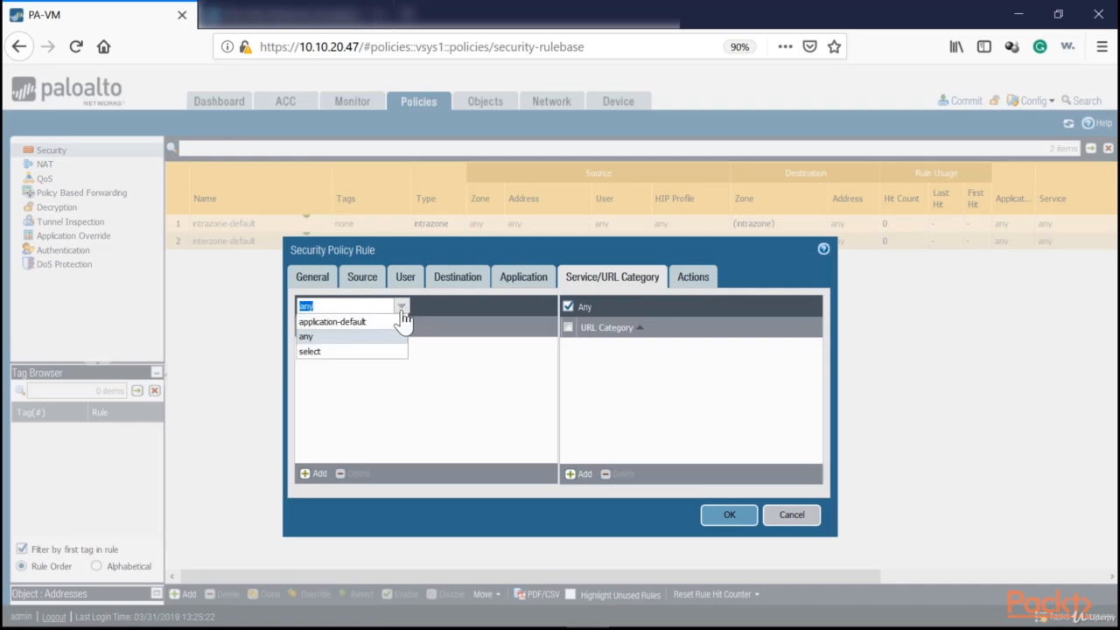
left_click(347, 322)
left_click_drag(312, 307, 372, 303)
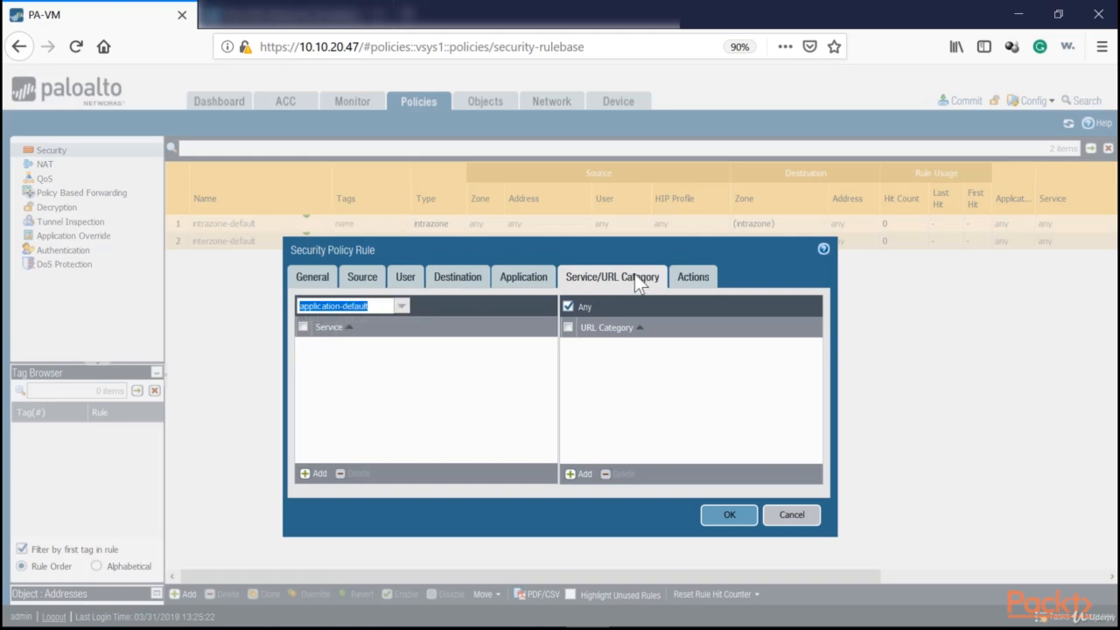
left_click(382, 307)
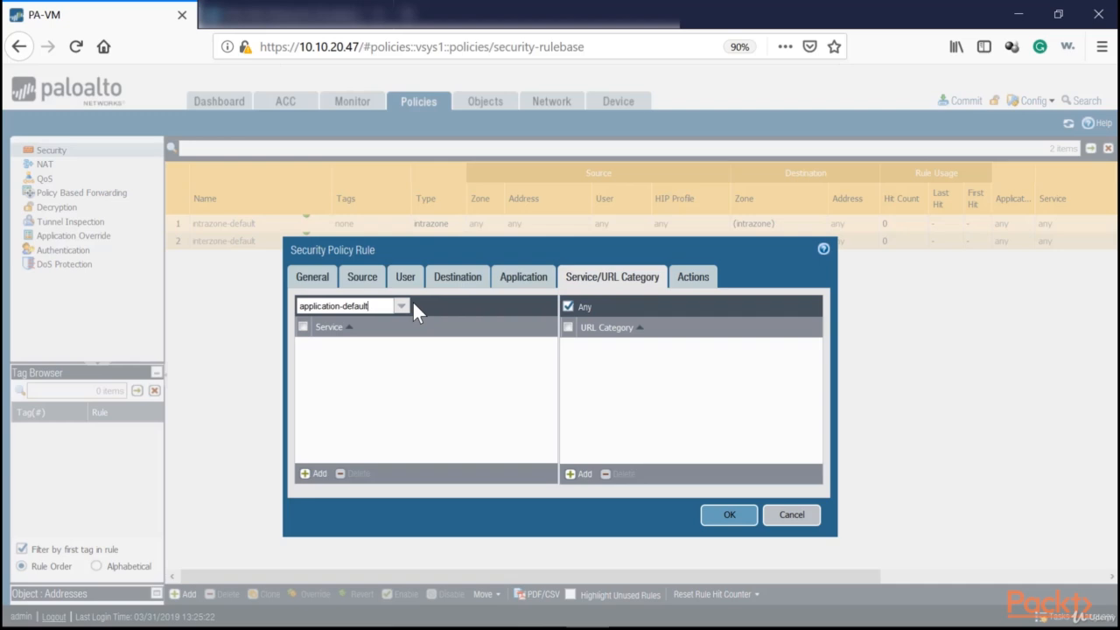
Set the rule's service to any and its action to Deny.
left_click(402, 308)
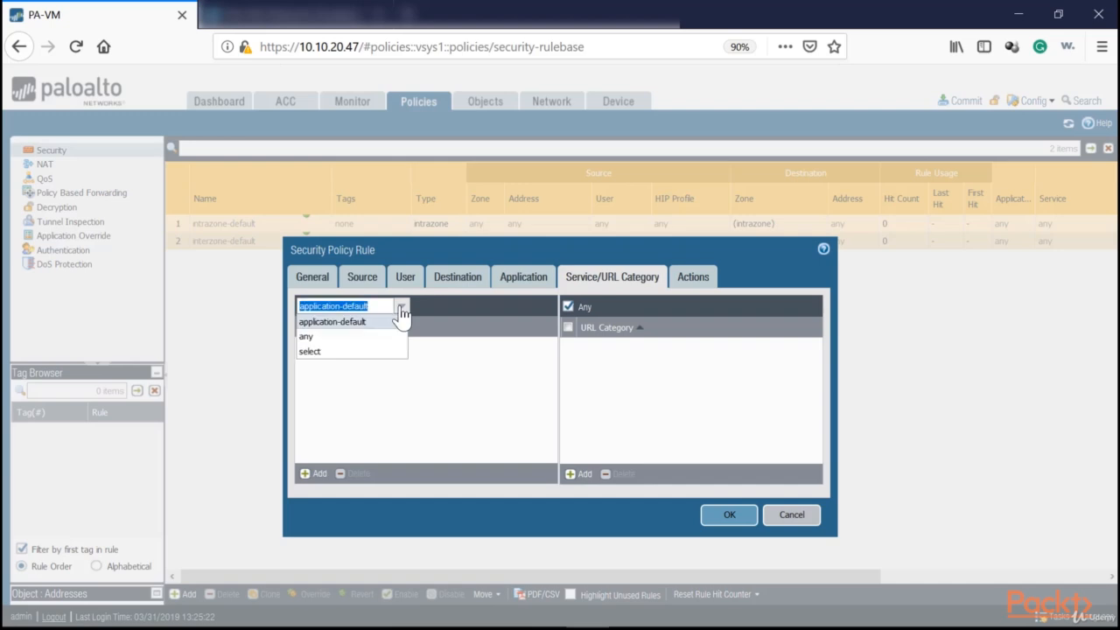
left_click(316, 339)
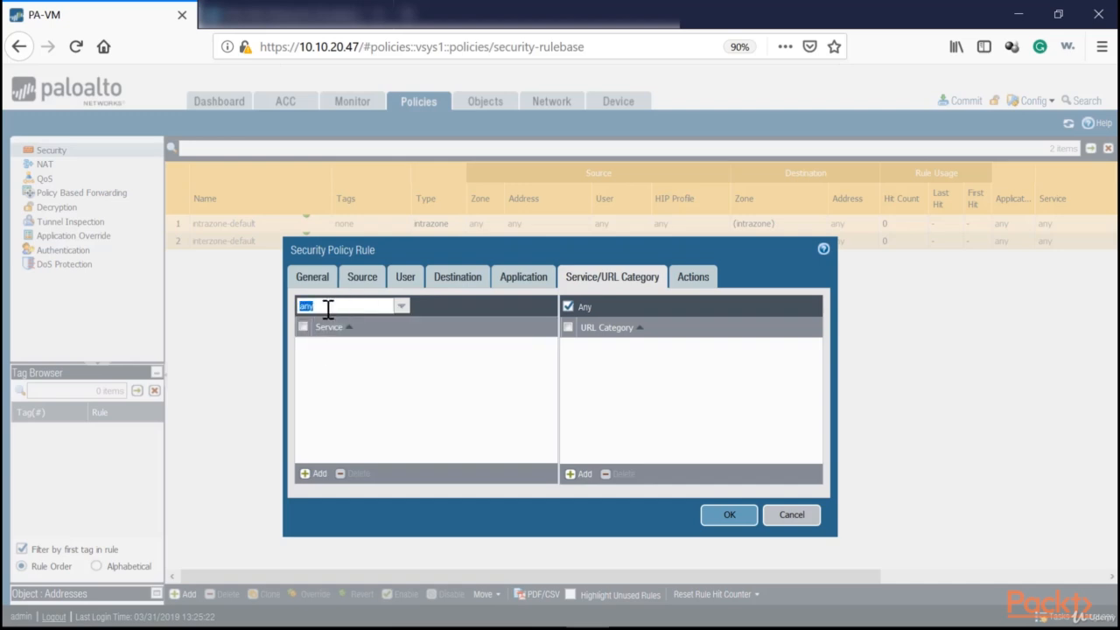
left_click(678, 278)
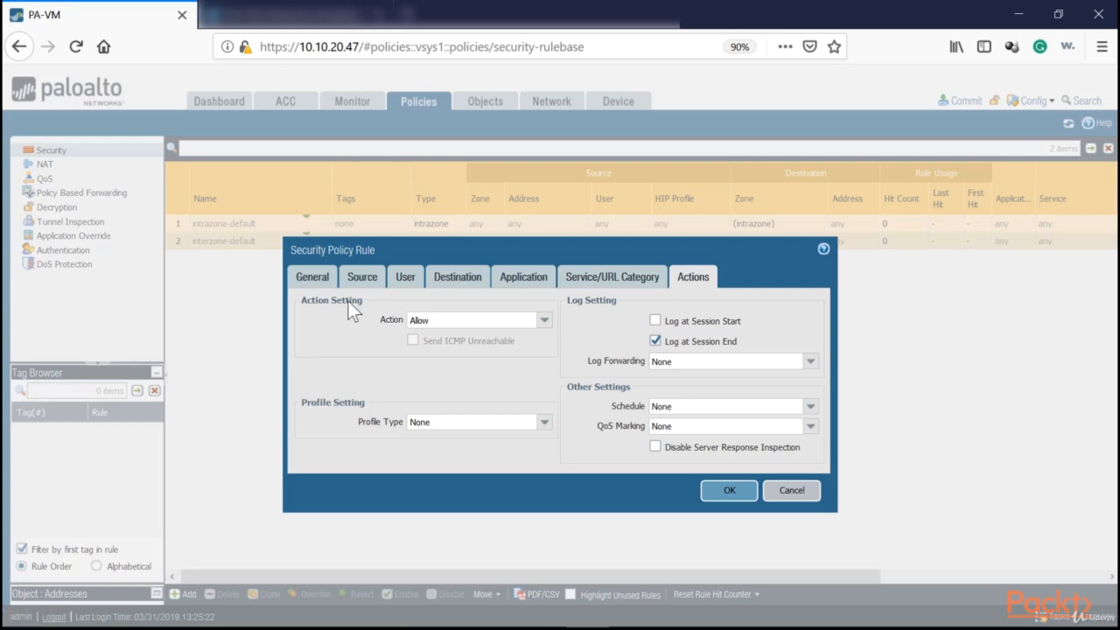
left_click(544, 321)
left_click(490, 337)
Review the log forwarding, schedule and QoS marking options, leaving each at None, and save the rule.
left_click(810, 362)
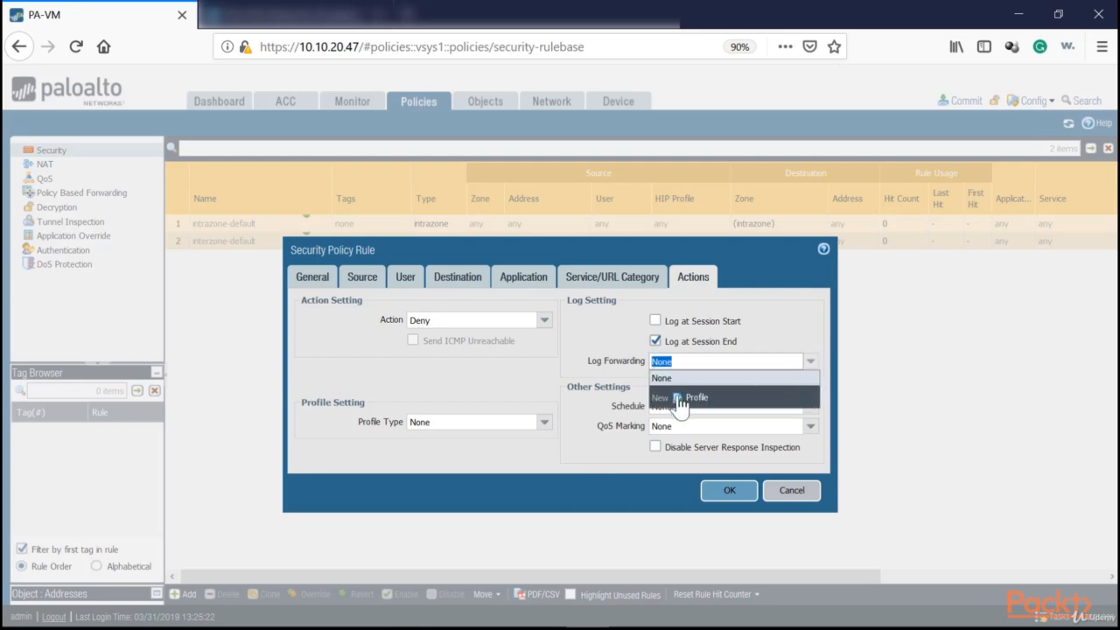
left_click(611, 364)
left_click(811, 407)
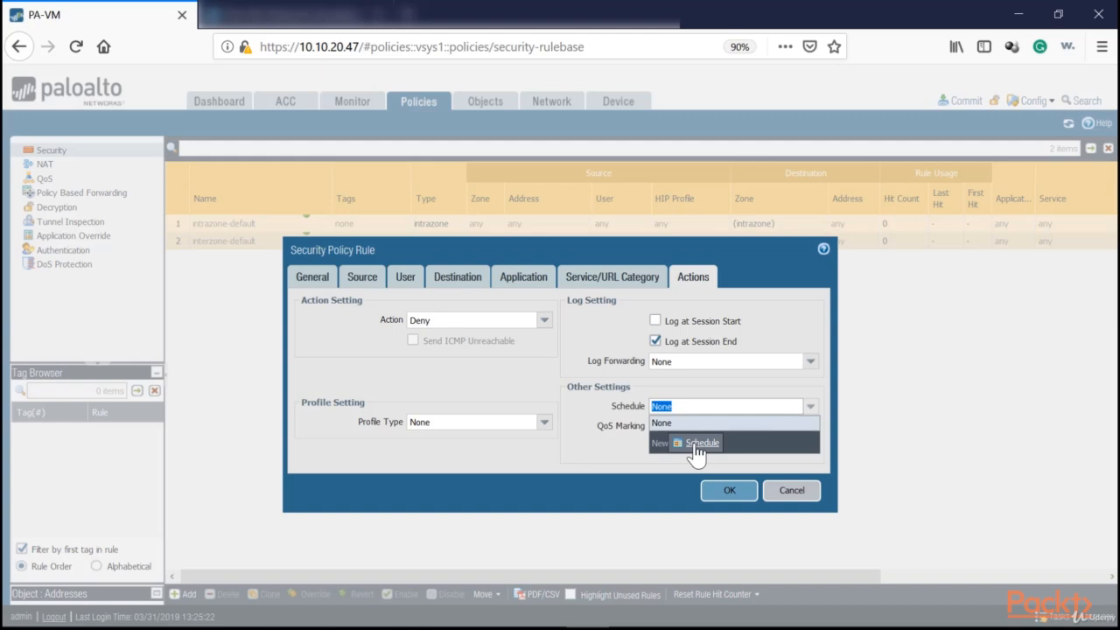
left_click(727, 423)
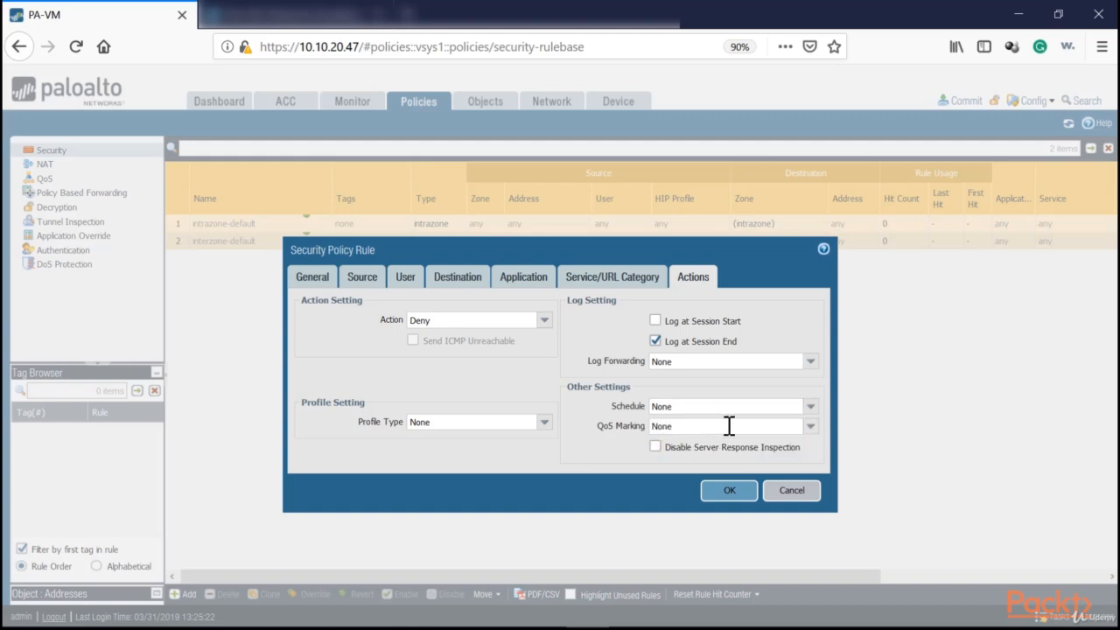
left_click(810, 426)
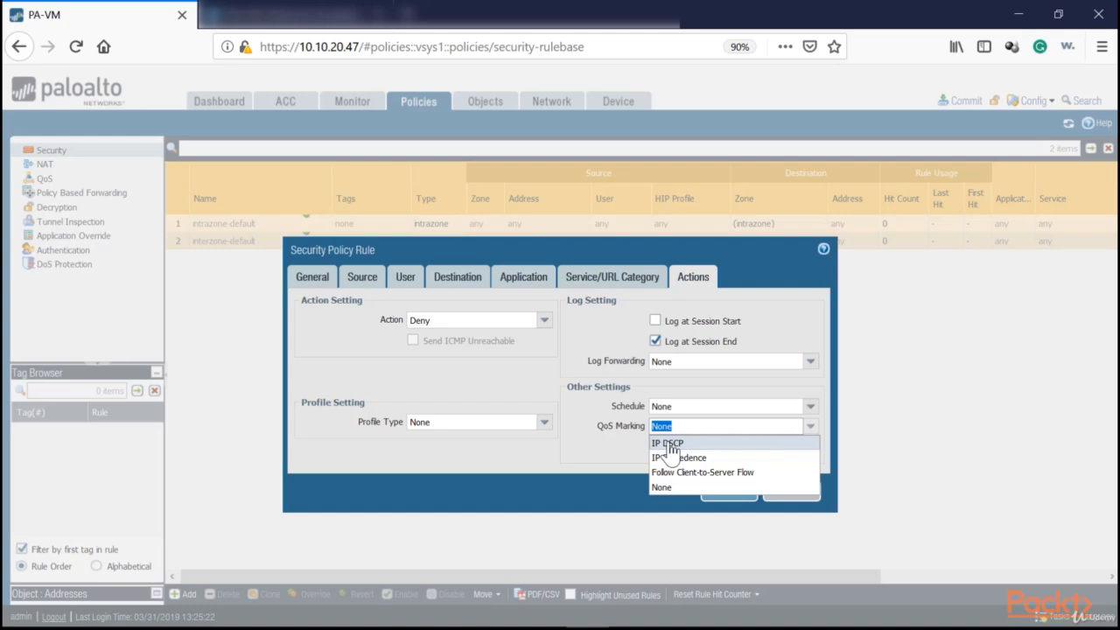
left_click(552, 466)
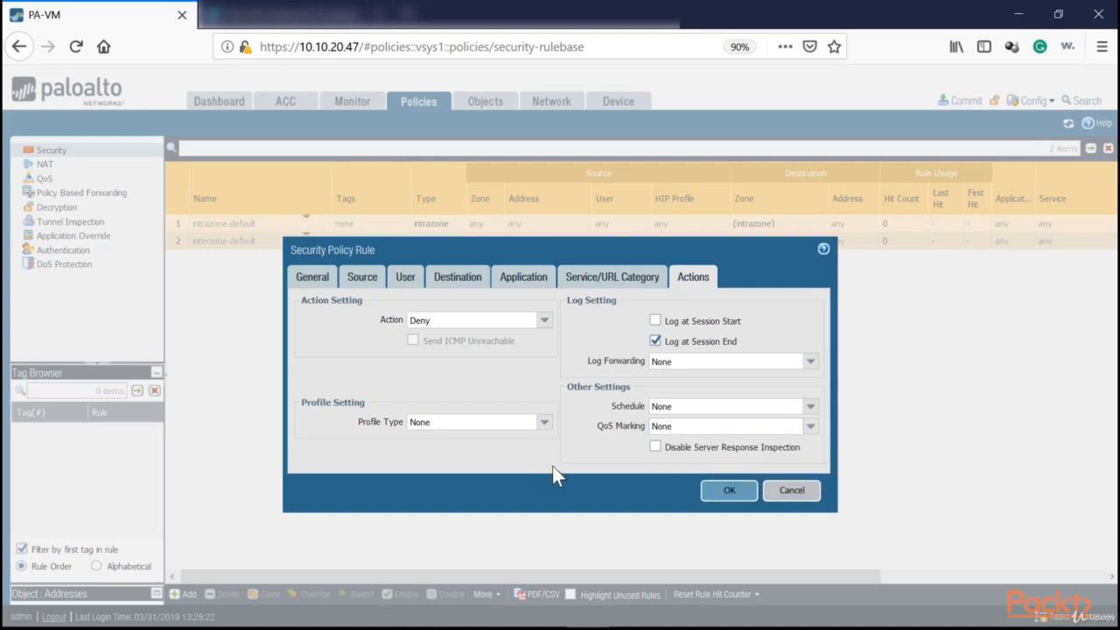
left_click(730, 497)
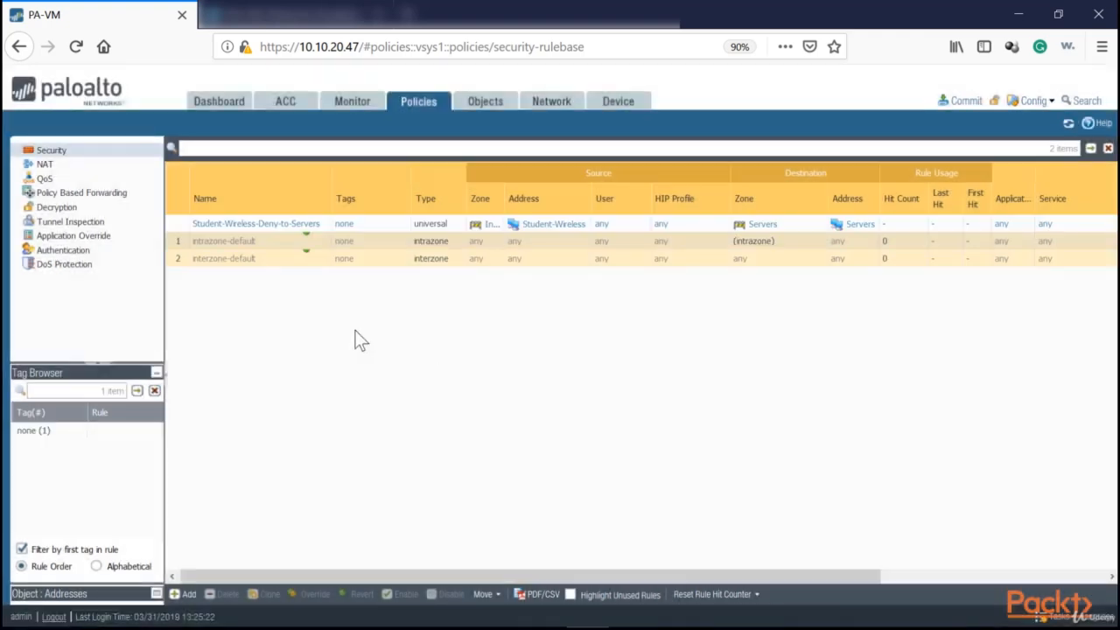
Widen the source zone column in the security rule list and commit all changes to the running configuration.
left_click_drag(363, 575, 663, 573)
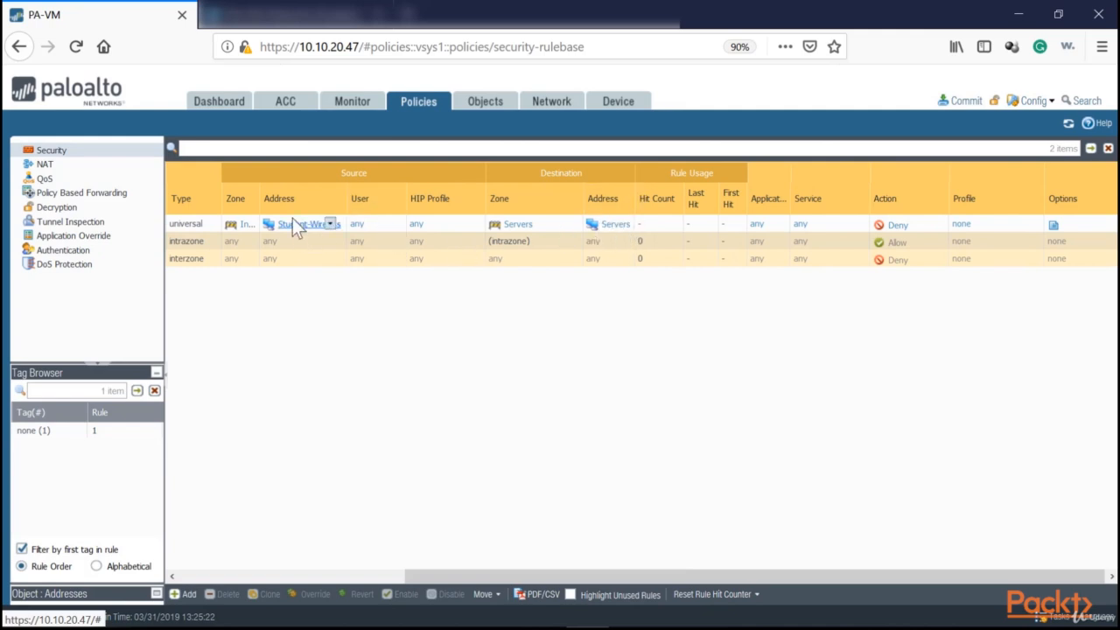
left_click_drag(259, 194, 293, 197)
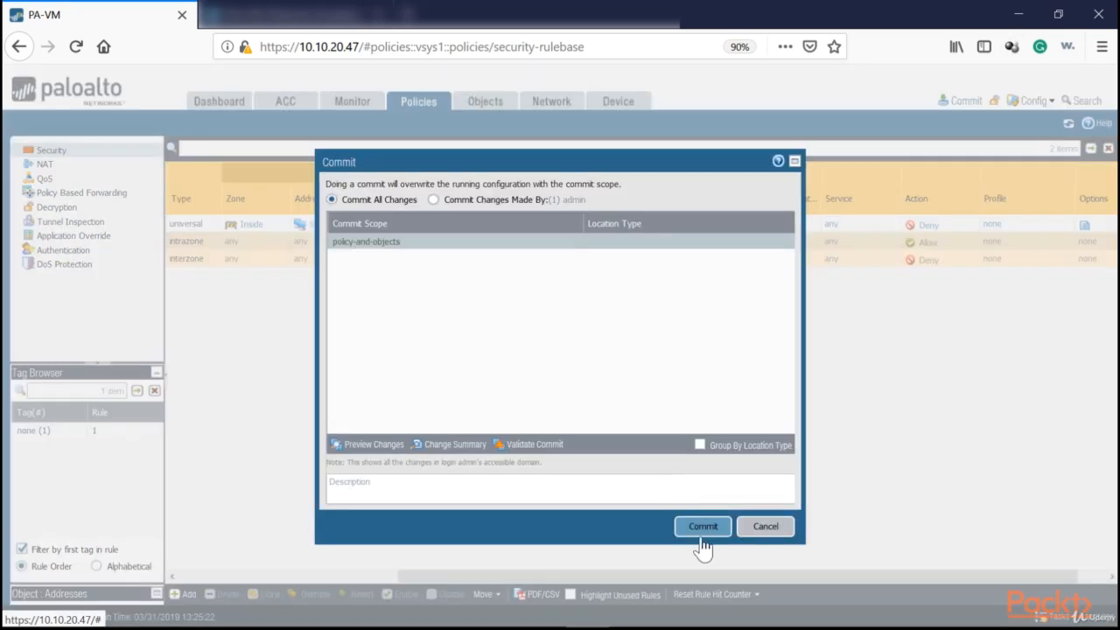
left_click(703, 528)
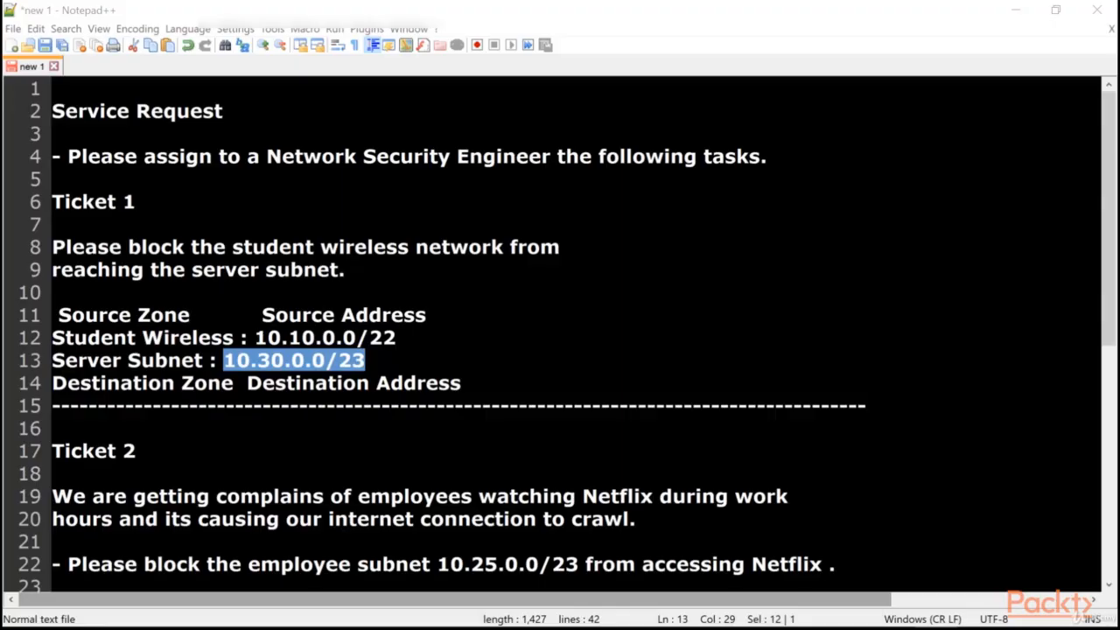
Read Ticket 2 in the Notepad++ service request about blocking the employee subnet from Netflix.
left_click(481, 405)
key("Up")
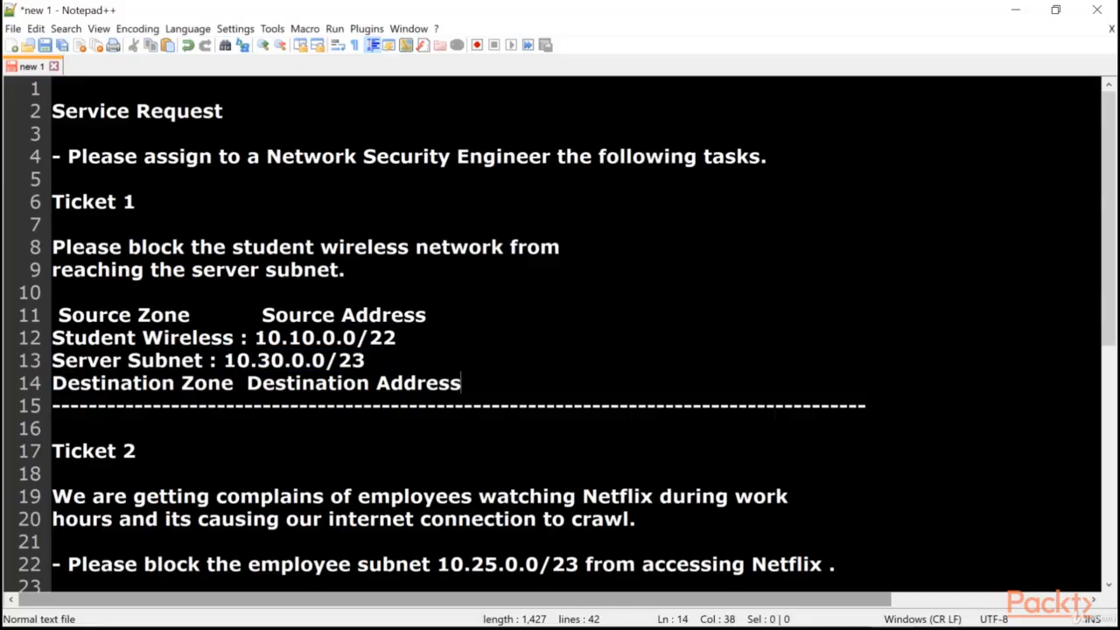
scroll(560, 332, "down", 3)
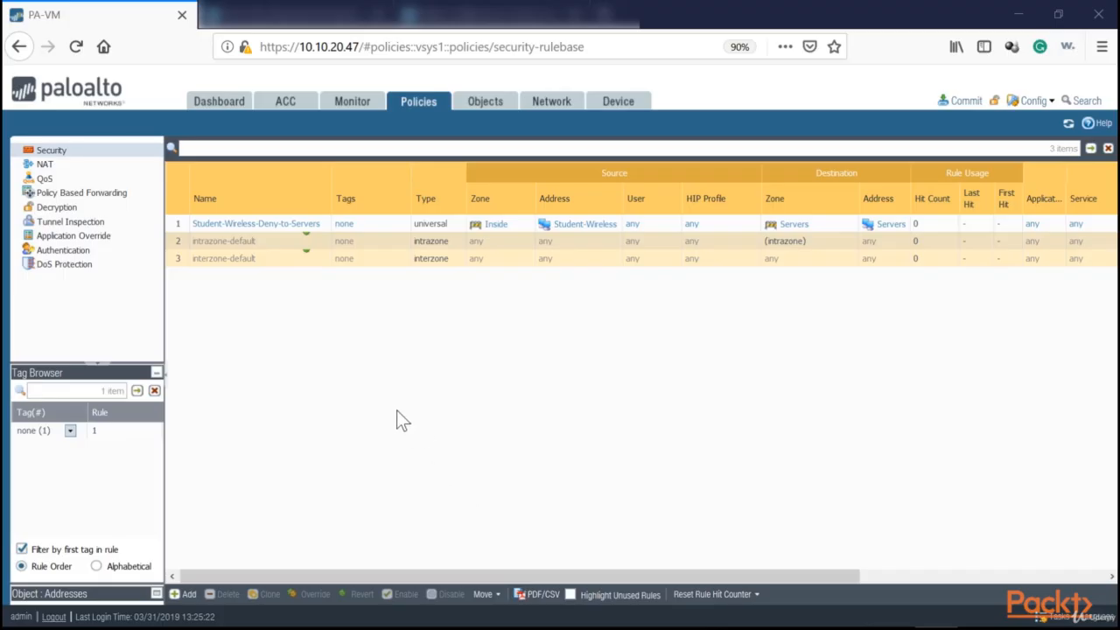
Switch to the Palo Alto firewall and start a security rule with a name beginning Employee-Subnet-Deny-.
left_click(186, 594)
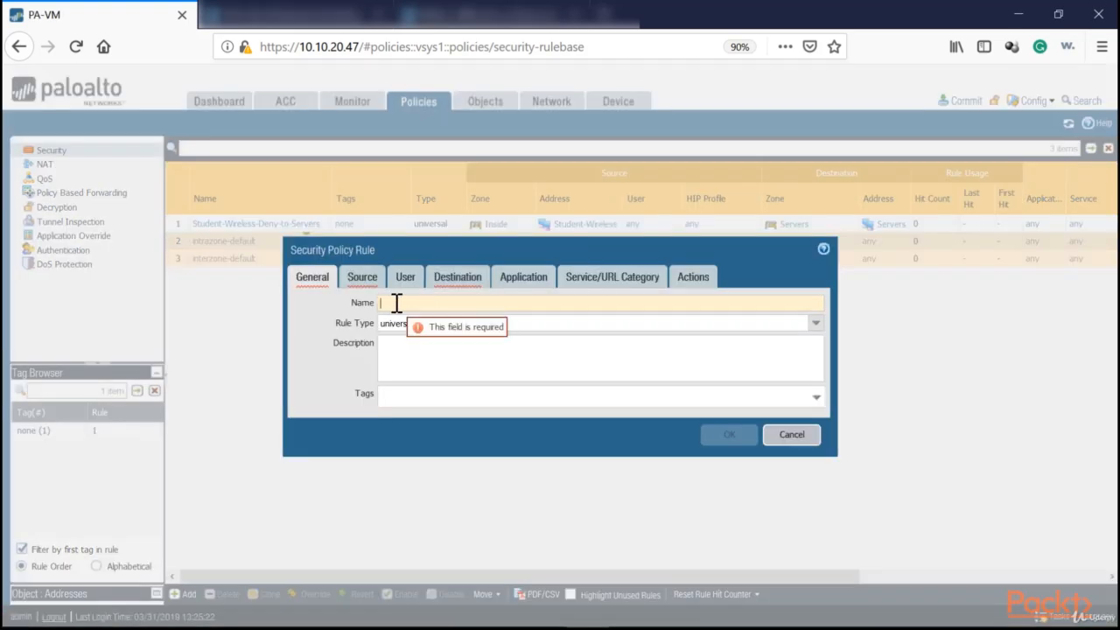
type("Employee-Subnet-De")
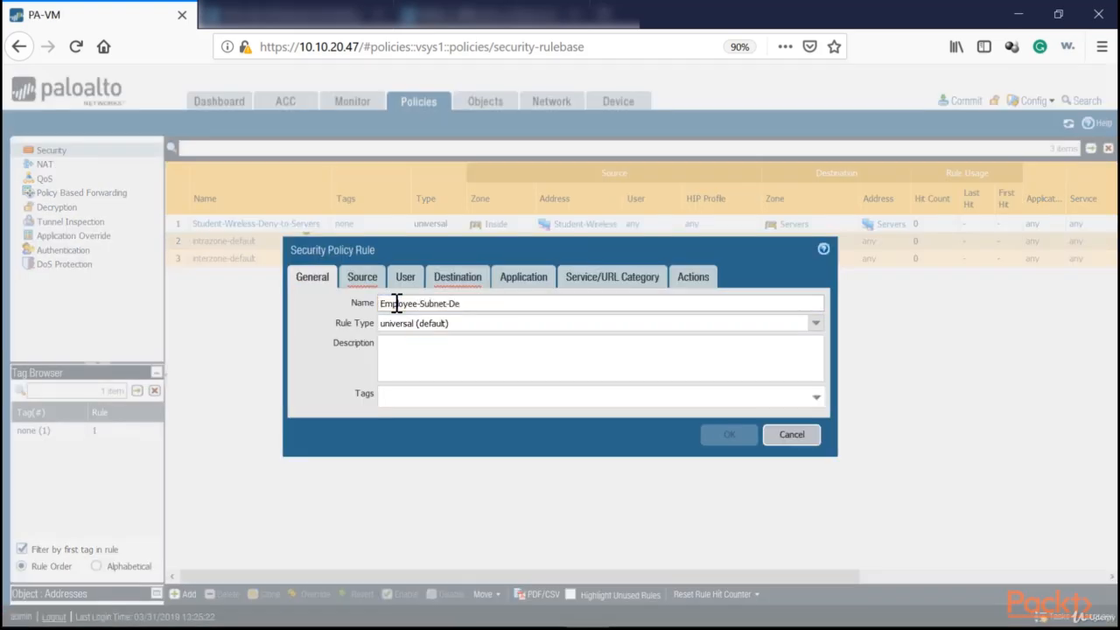
type("ny-N")
Set the new rule's source zone to Inside and its source address to Employee-Subnet.
left_click(362, 276)
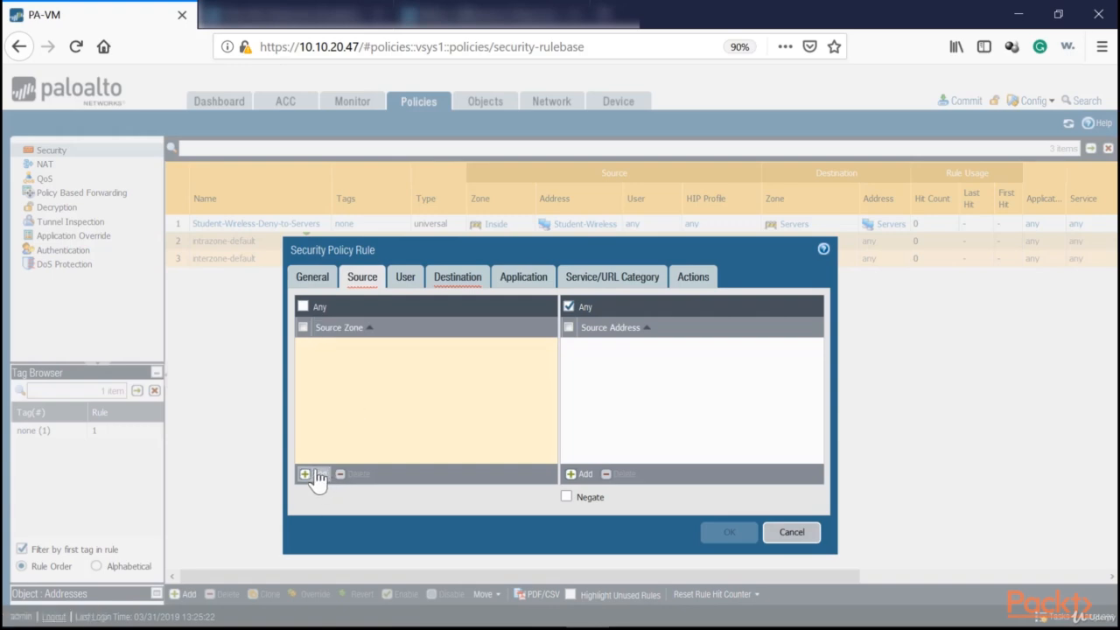
left_click(316, 480)
left_click(335, 393)
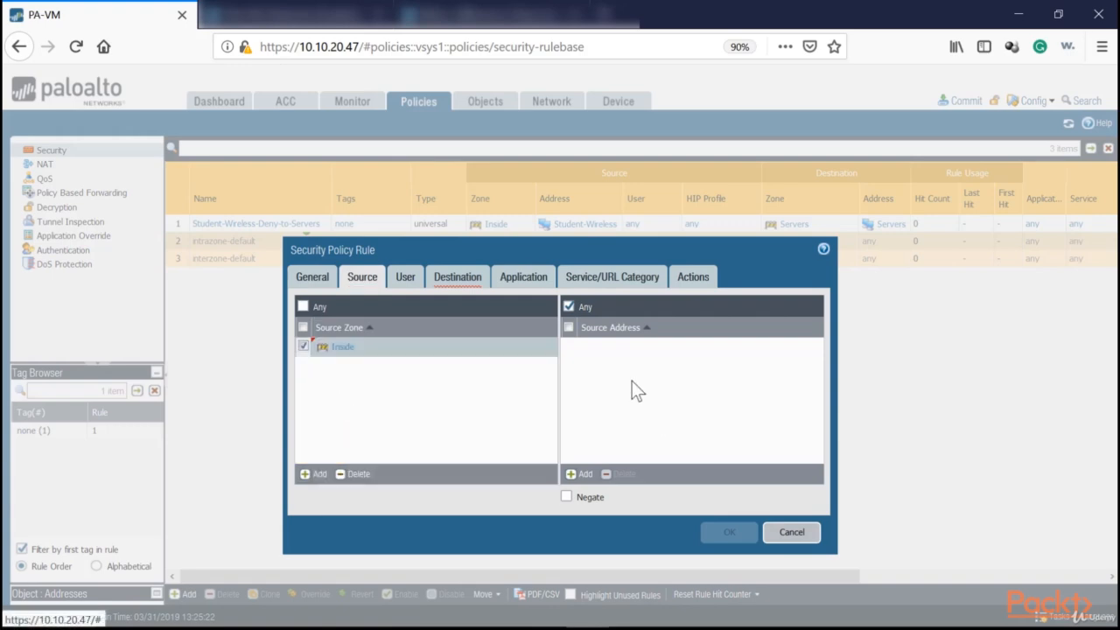
left_click(582, 473)
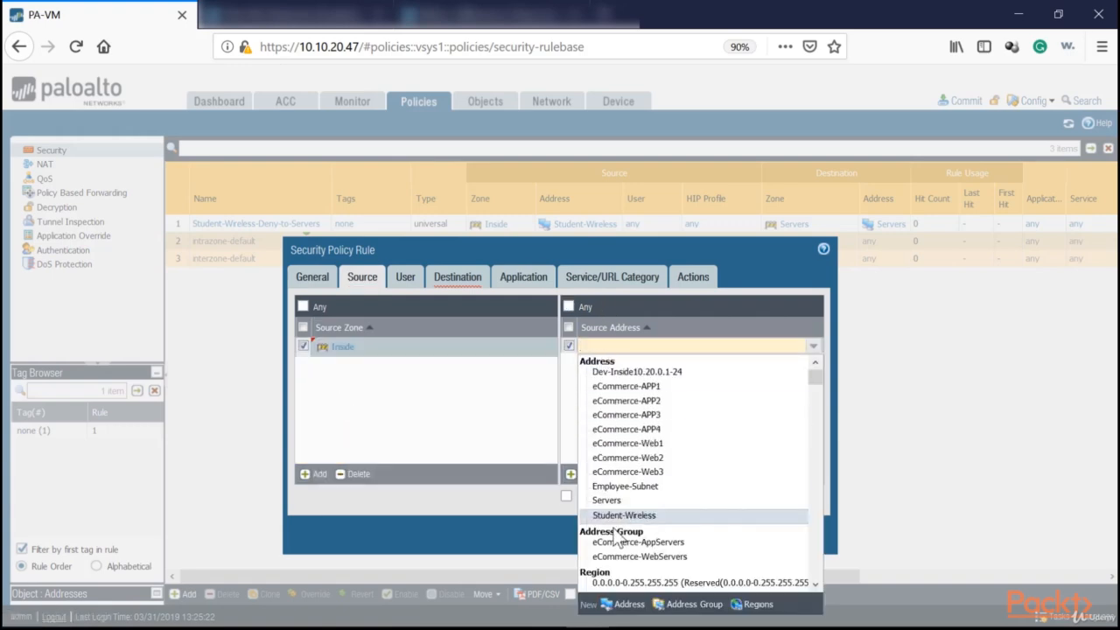
left_click(634, 486)
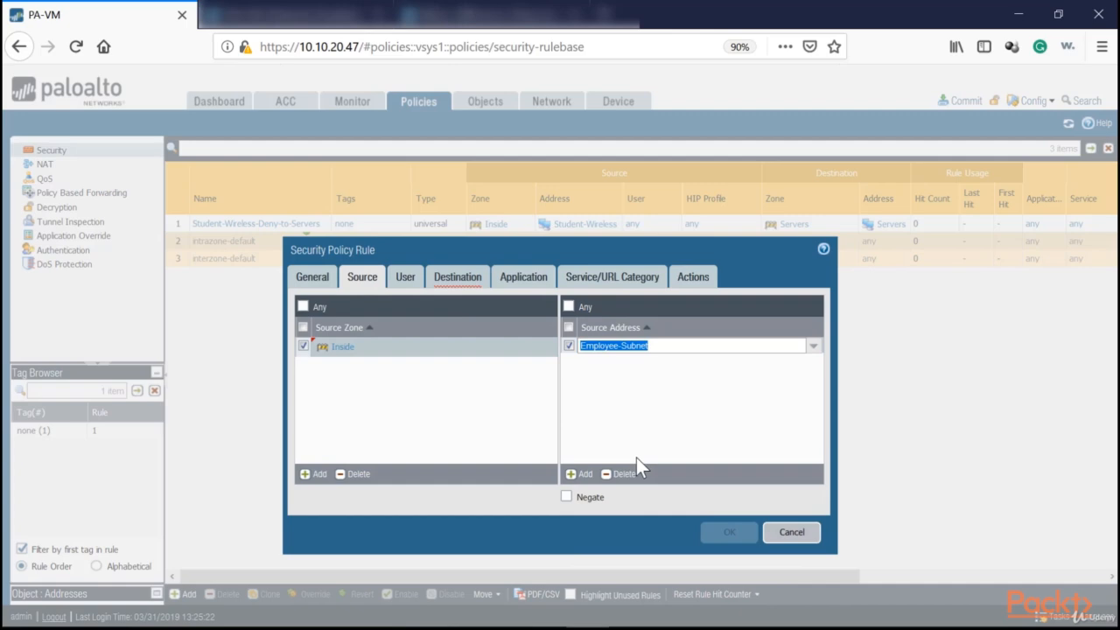
Set the rule's destination zone to Outside, leaving the destination address at Any.
left_click(445, 290)
left_click(316, 473)
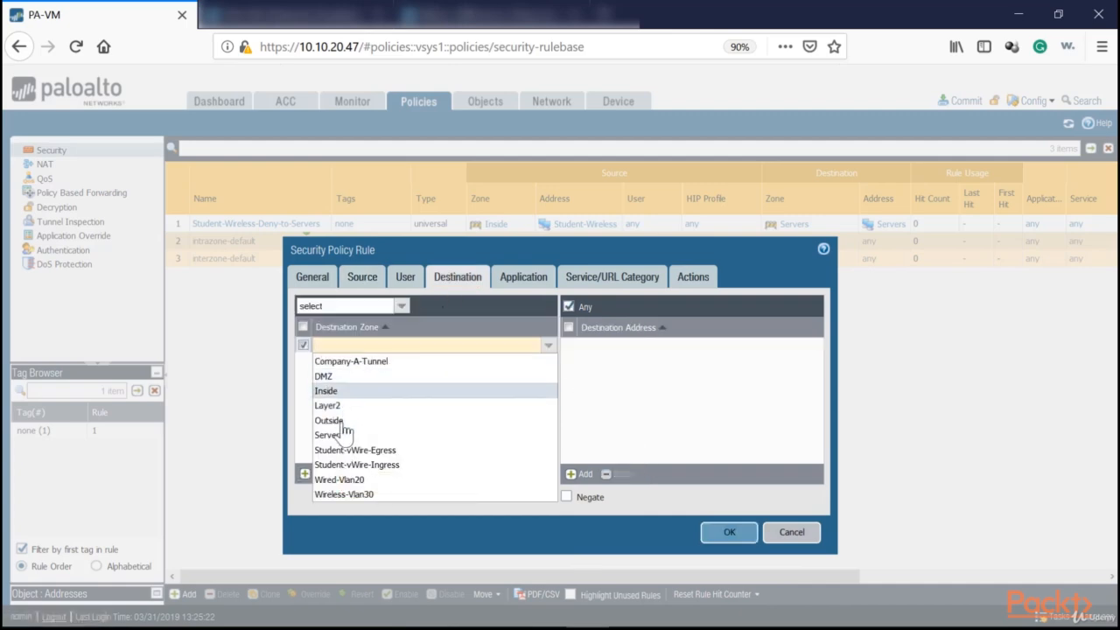
left_click(341, 422)
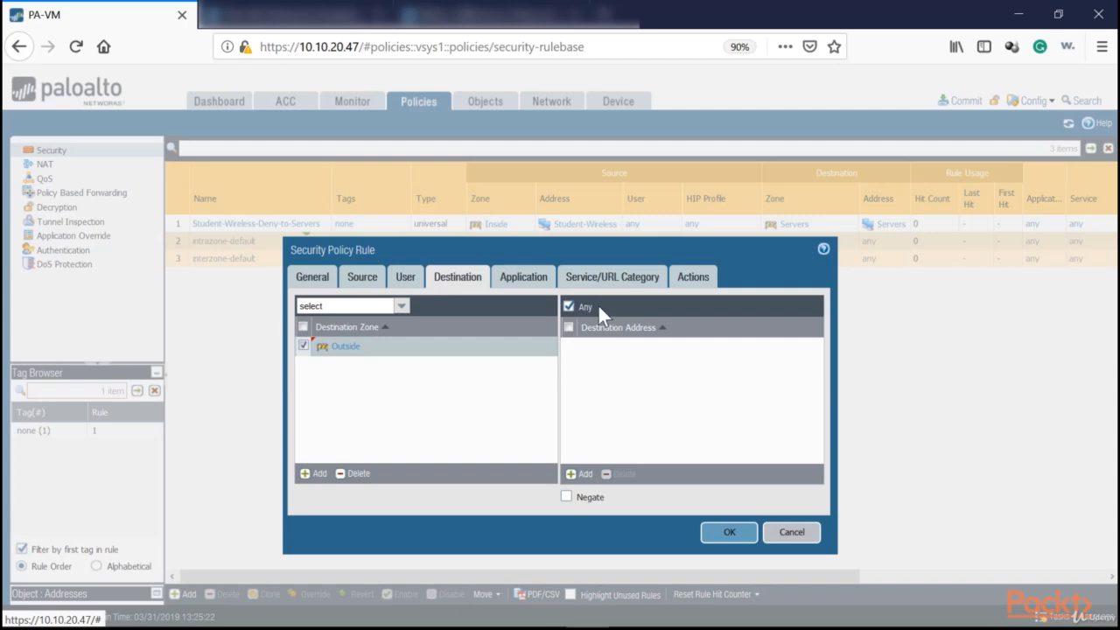
Add the Netflix application group to the rule's applications.
left_click(523, 280)
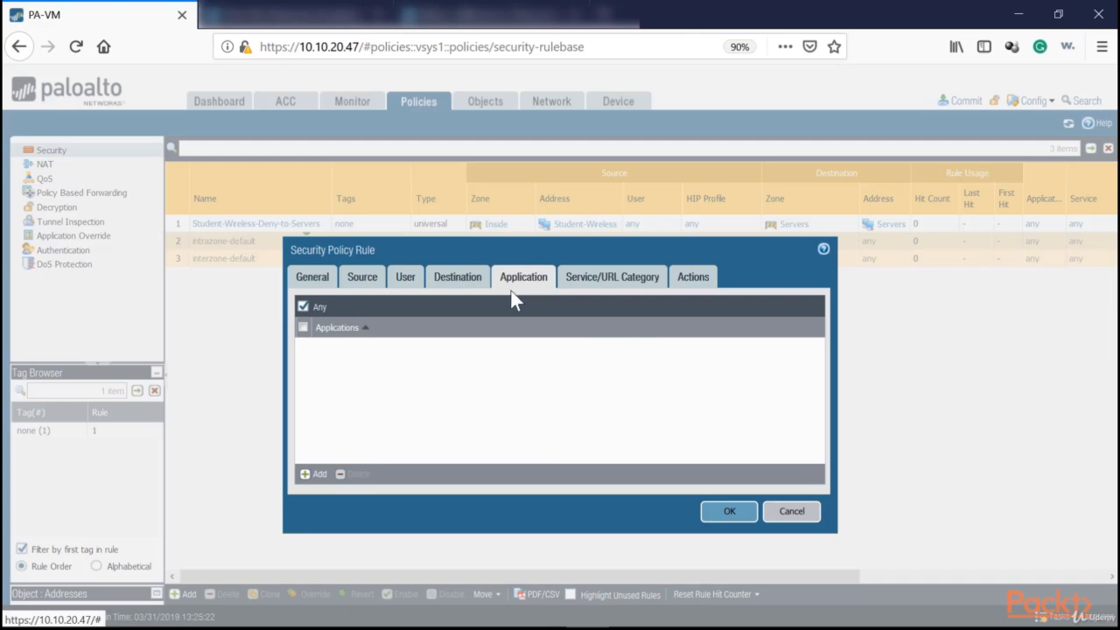
left_click(306, 475)
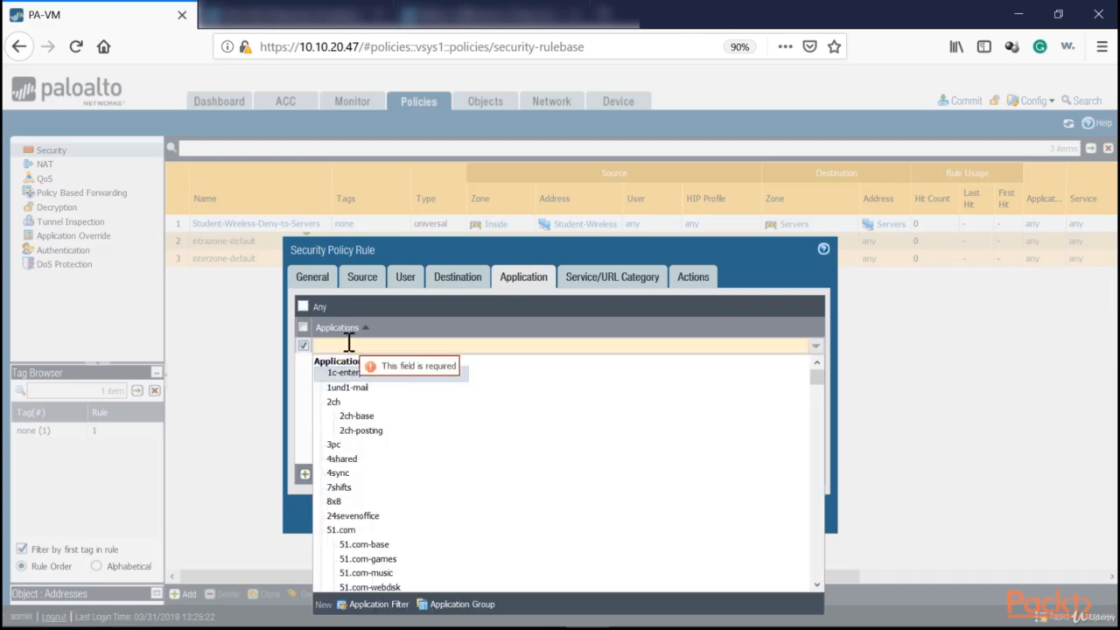
type("Netflix")
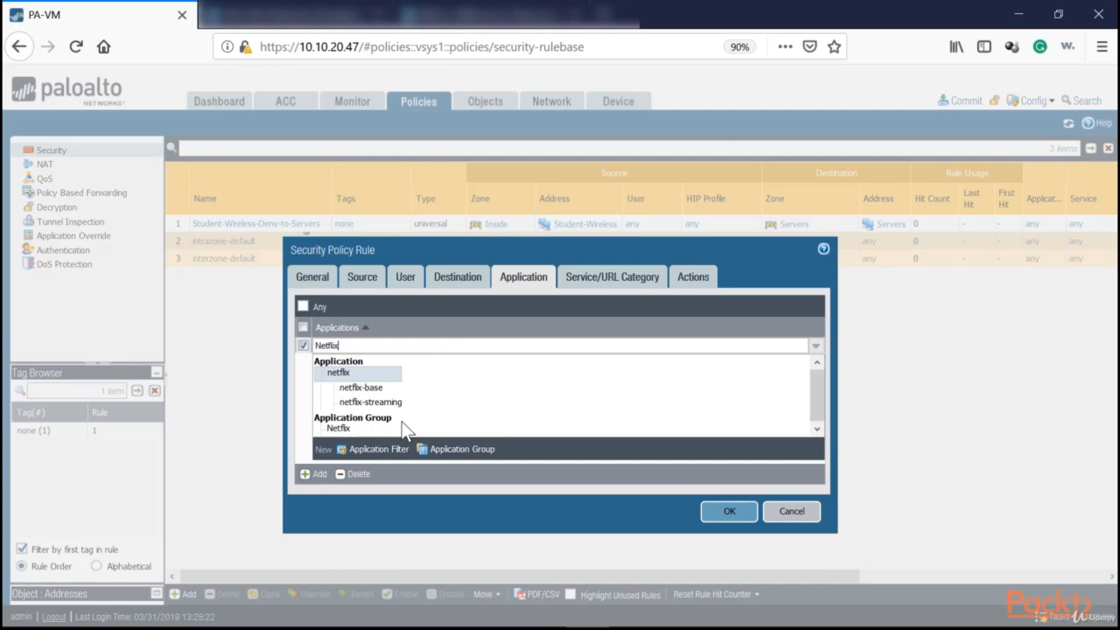
left_click(341, 427)
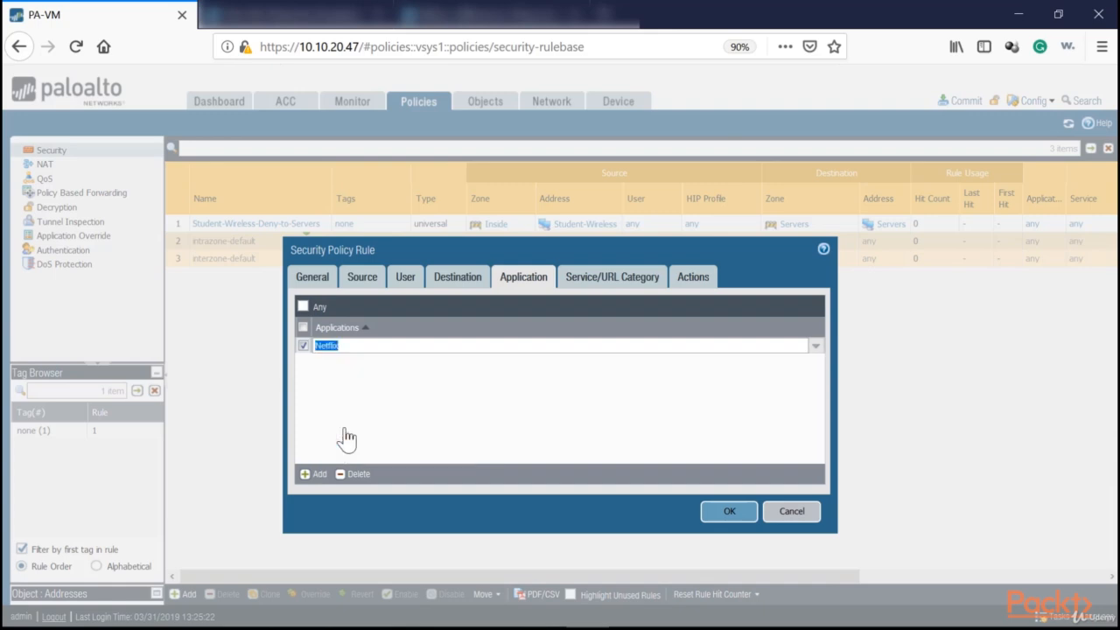
Set the rule's service to any and recheck its application and service settings.
left_click(601, 278)
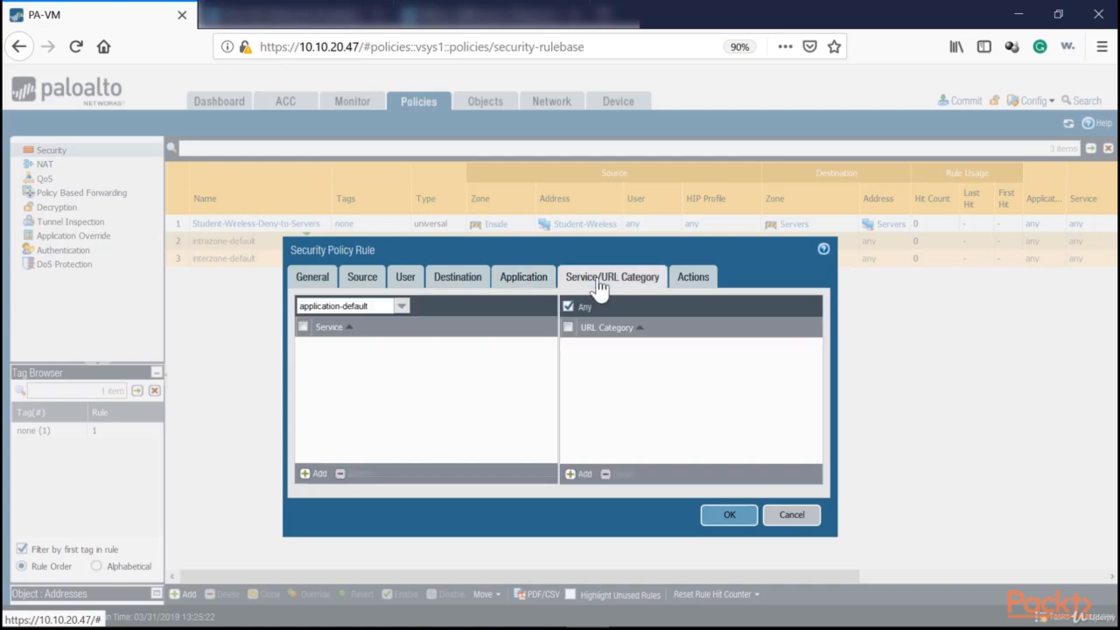
left_click(399, 307)
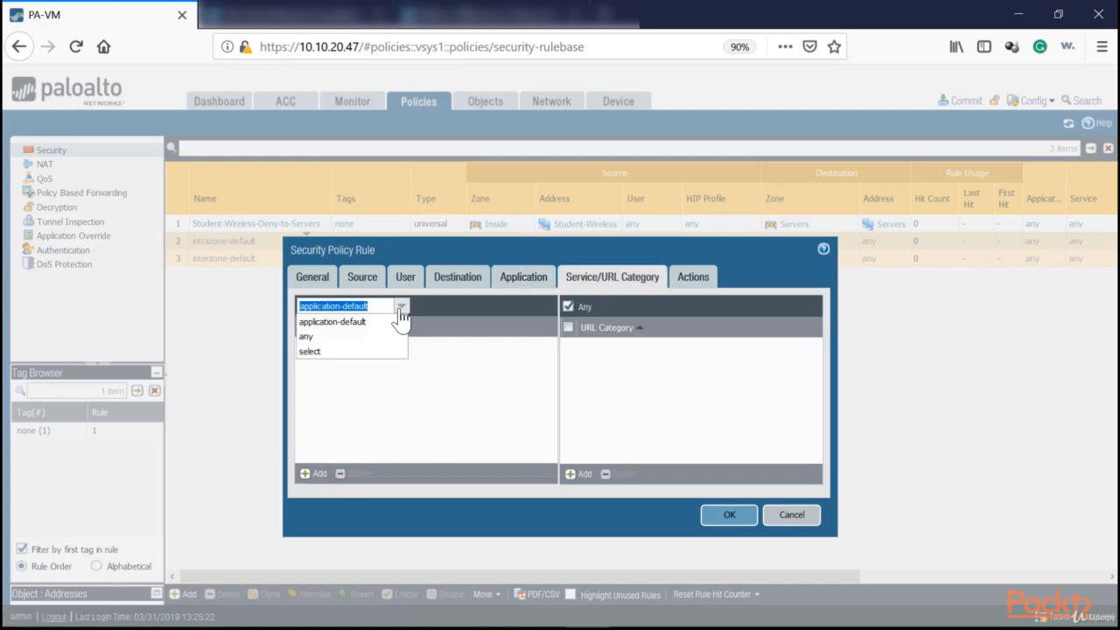
left_click(326, 336)
left_click(523, 276)
left_click(604, 276)
left_click(516, 278)
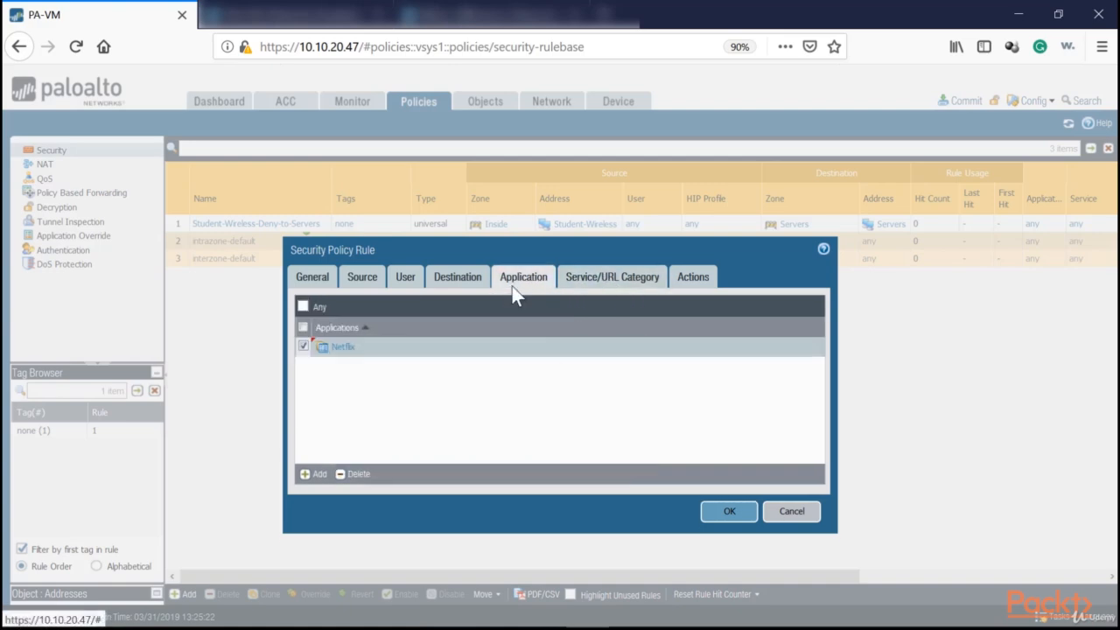
left_click(617, 278)
left_click(530, 280)
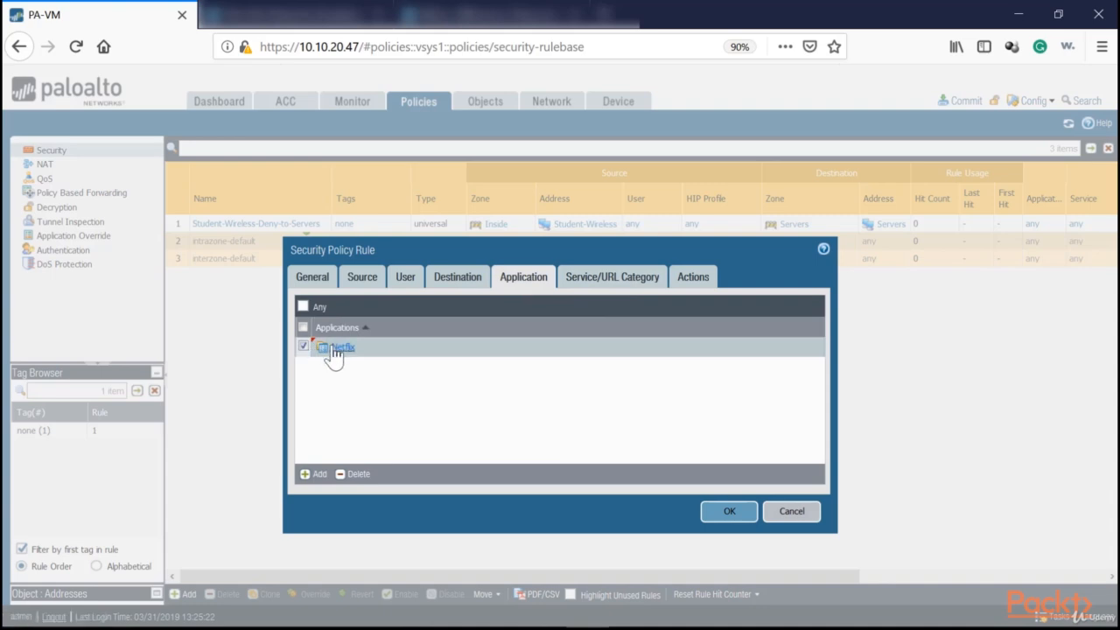
left_click(596, 278)
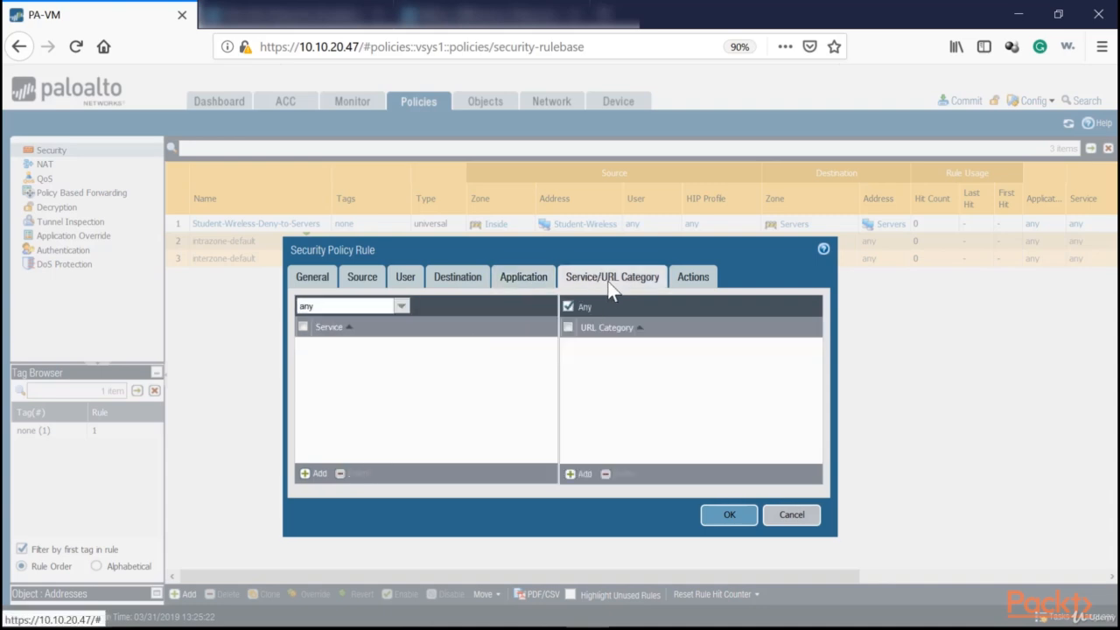
Set the rule's action to Deny and discard the rule without saving it.
left_click(693, 278)
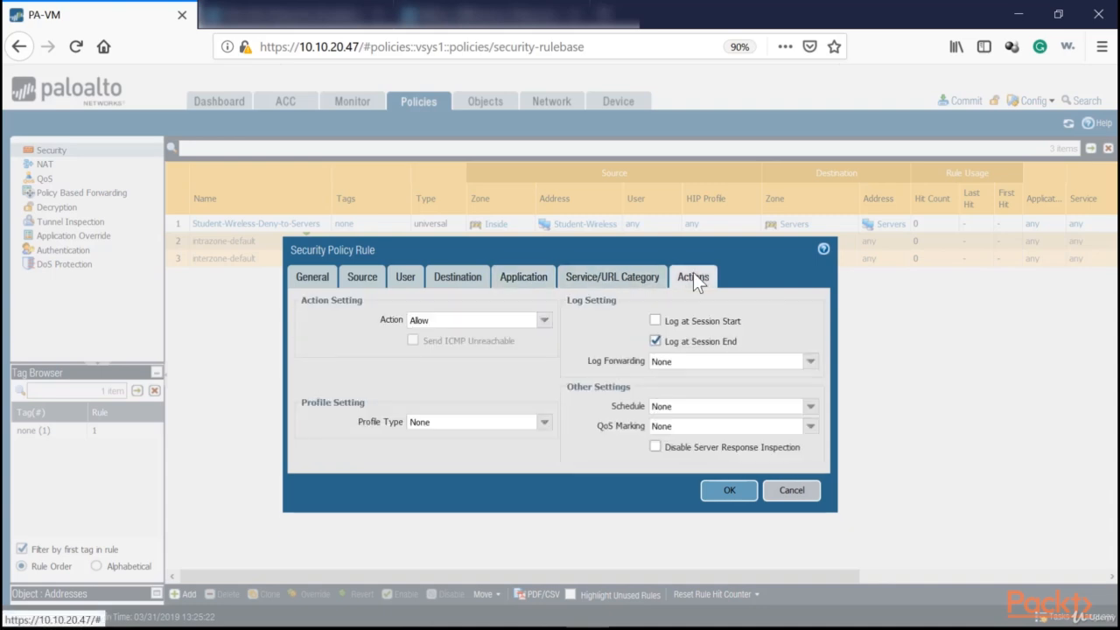
left_click(543, 321)
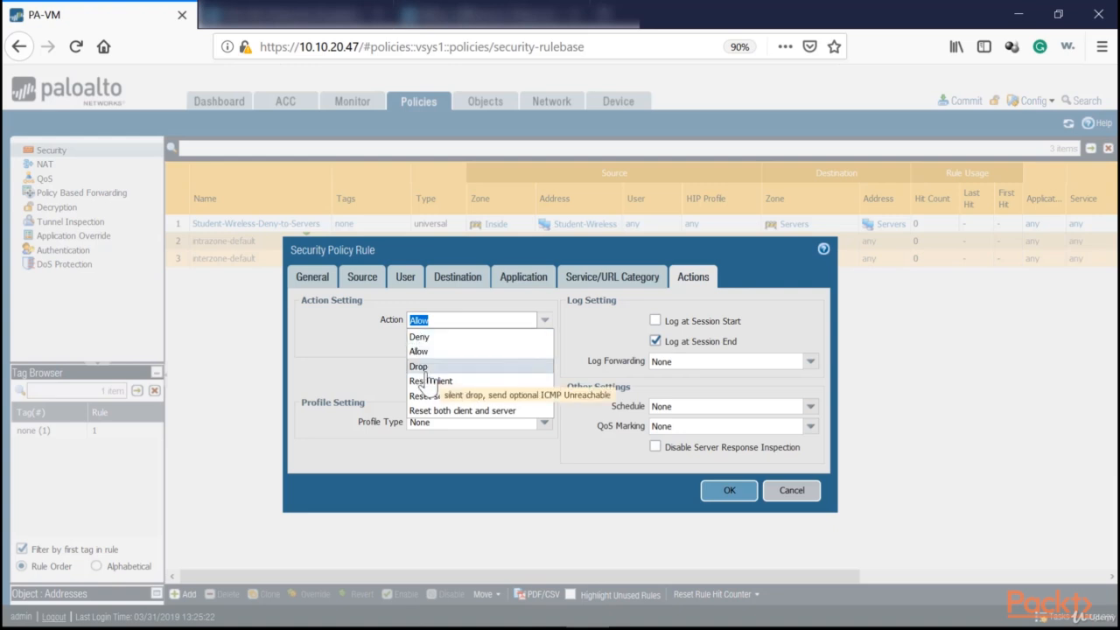
left_click(423, 338)
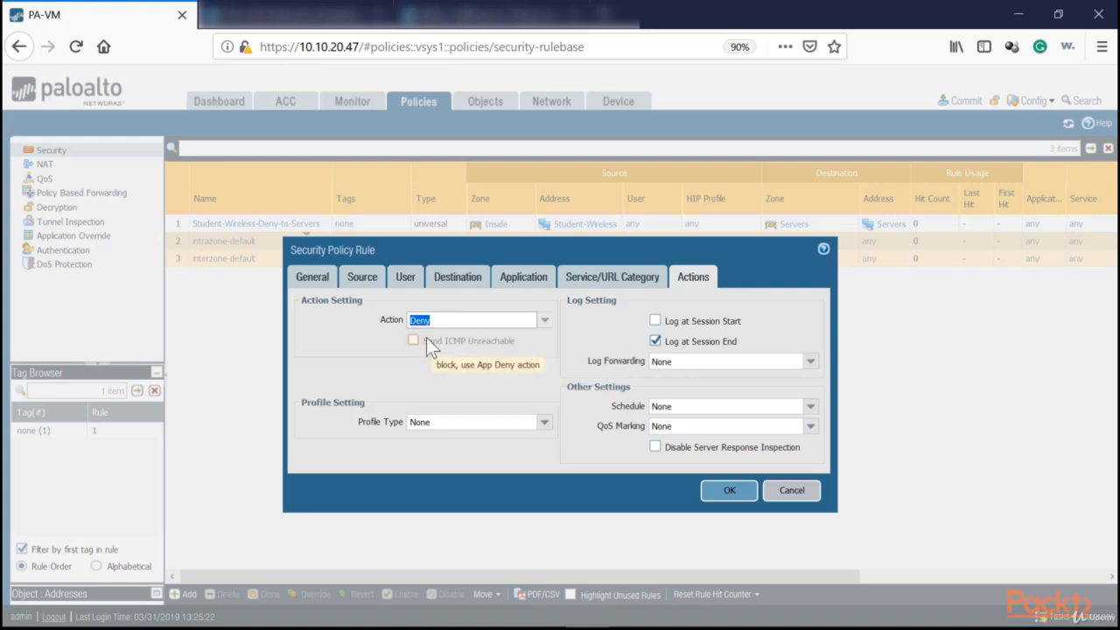
left_click(791, 490)
Search the application objects for Netflix and open the details of netflix-base.
left_click(483, 101)
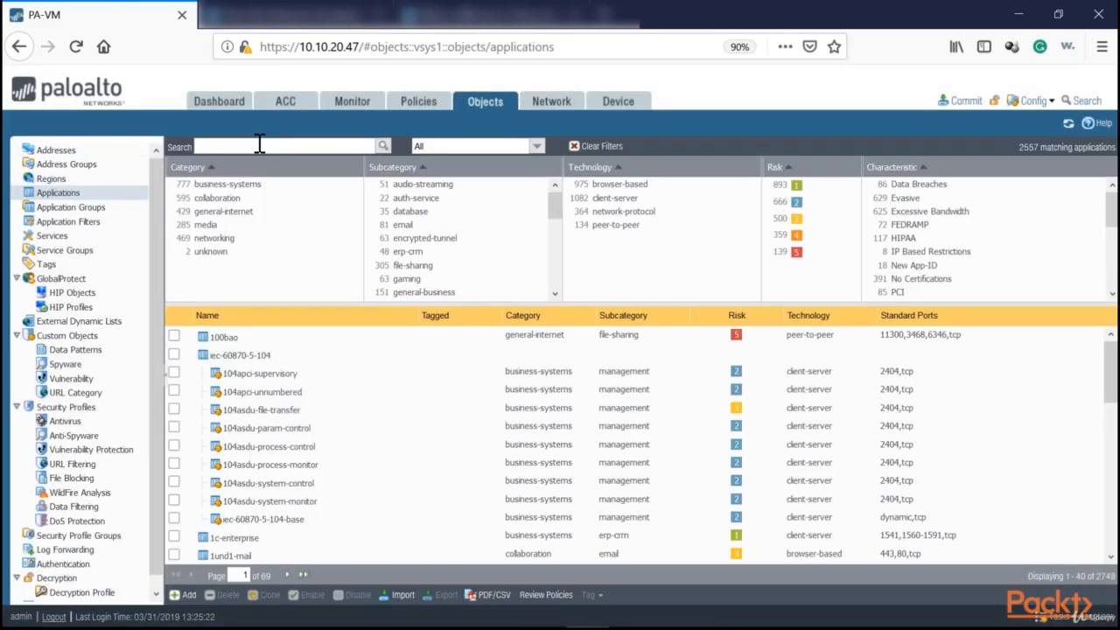
left_click(259, 145)
type("Netflix")
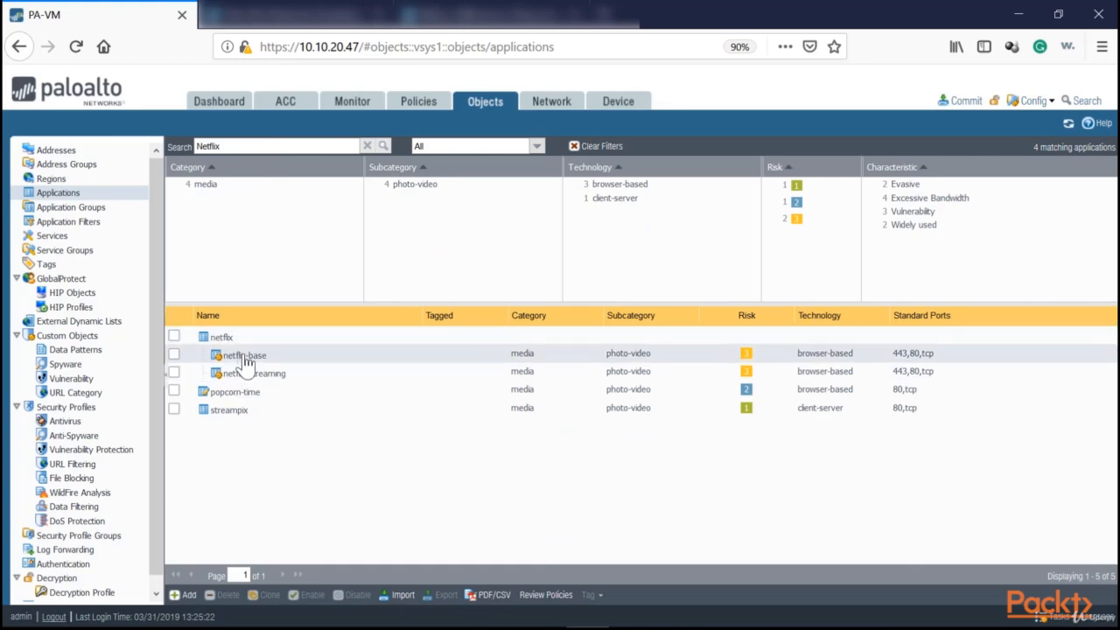
left_click(249, 356)
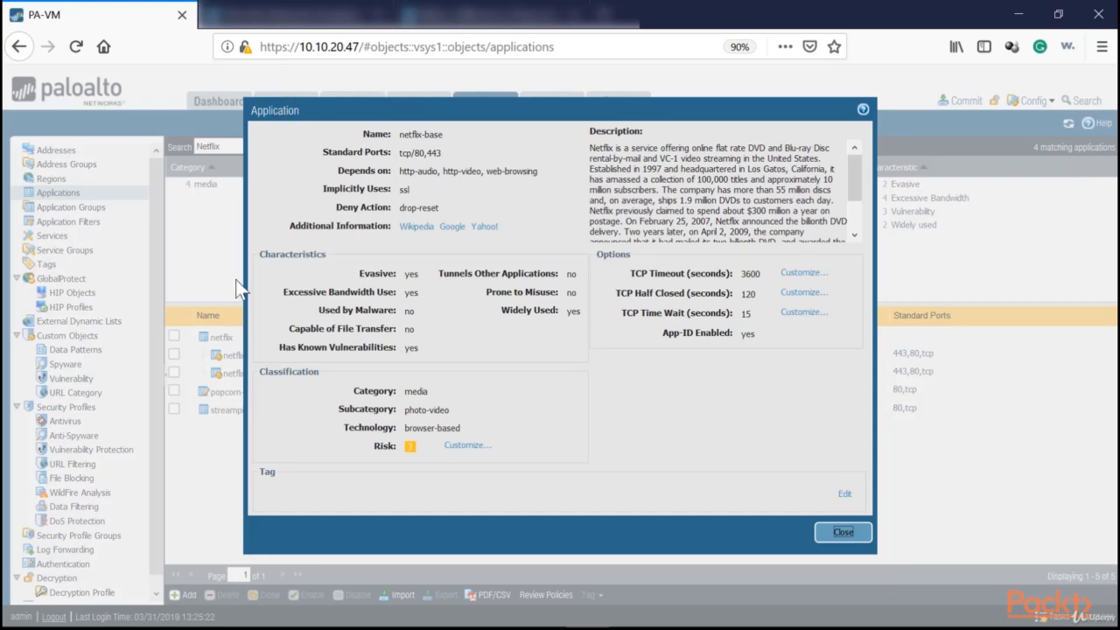
Examine the deny action of the netflix-base application and close its details.
left_click_drag(440, 208, 337, 213)
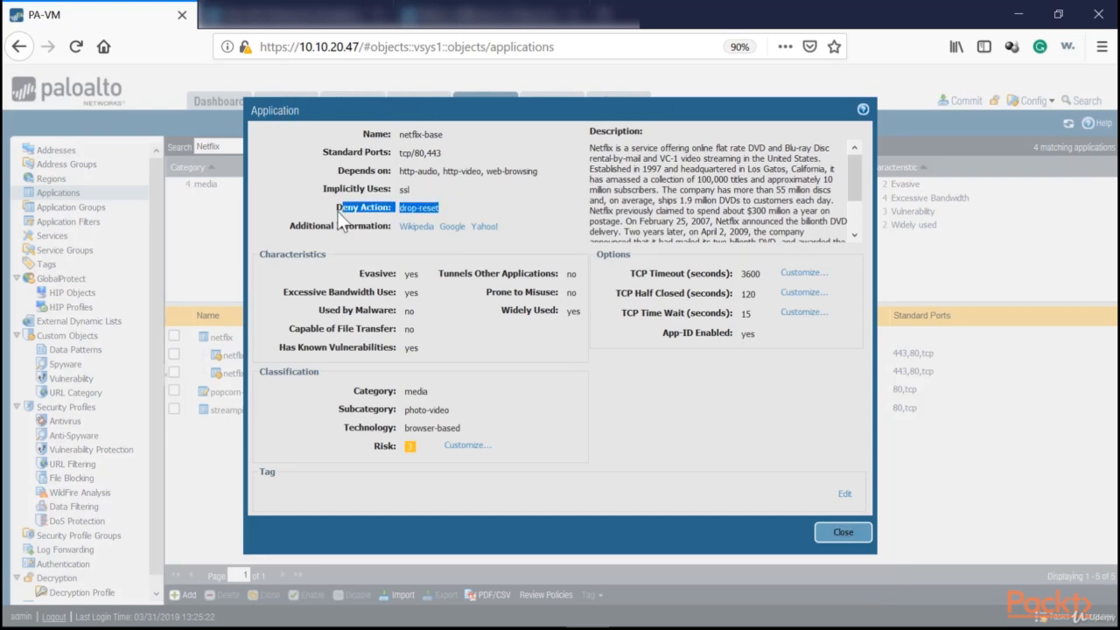
left_click(412, 208)
left_click_drag(437, 208, 398, 208)
left_click(419, 210)
left_click_drag(416, 210, 382, 210)
left_click(382, 210)
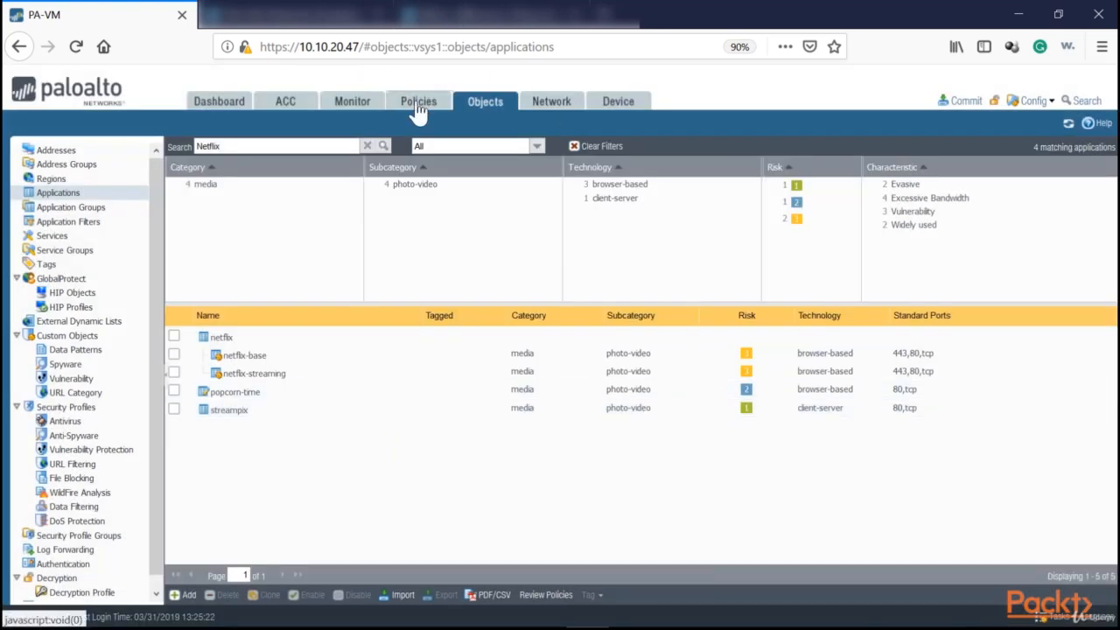
Return to the security policies and start a new rule named Employee-Subnet-Deny-Netflix.
left_click(417, 105)
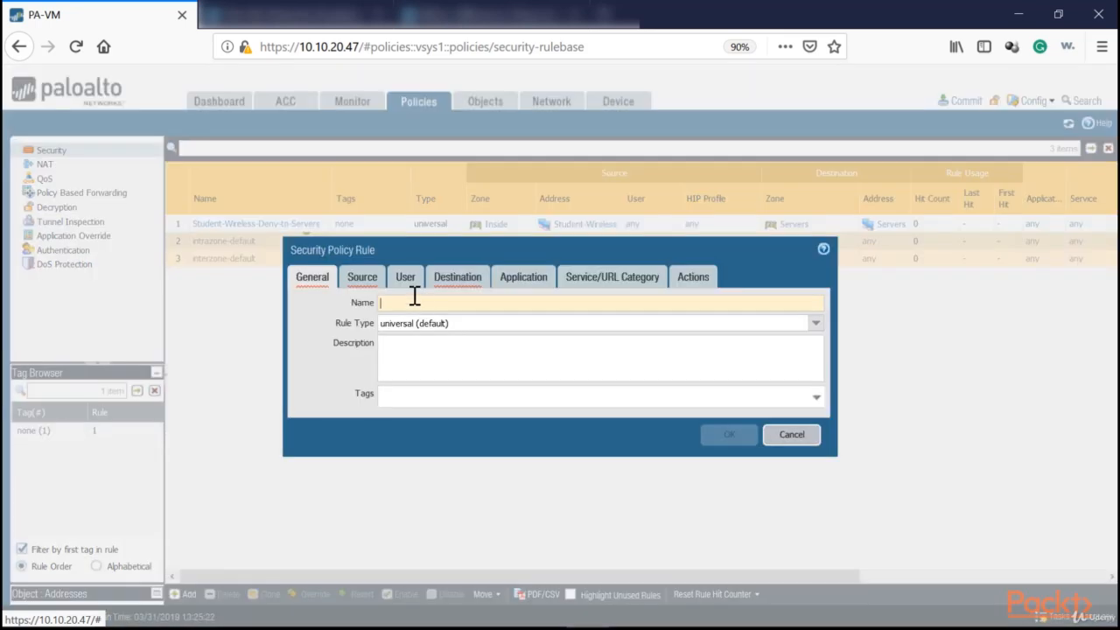
type("Employee-")
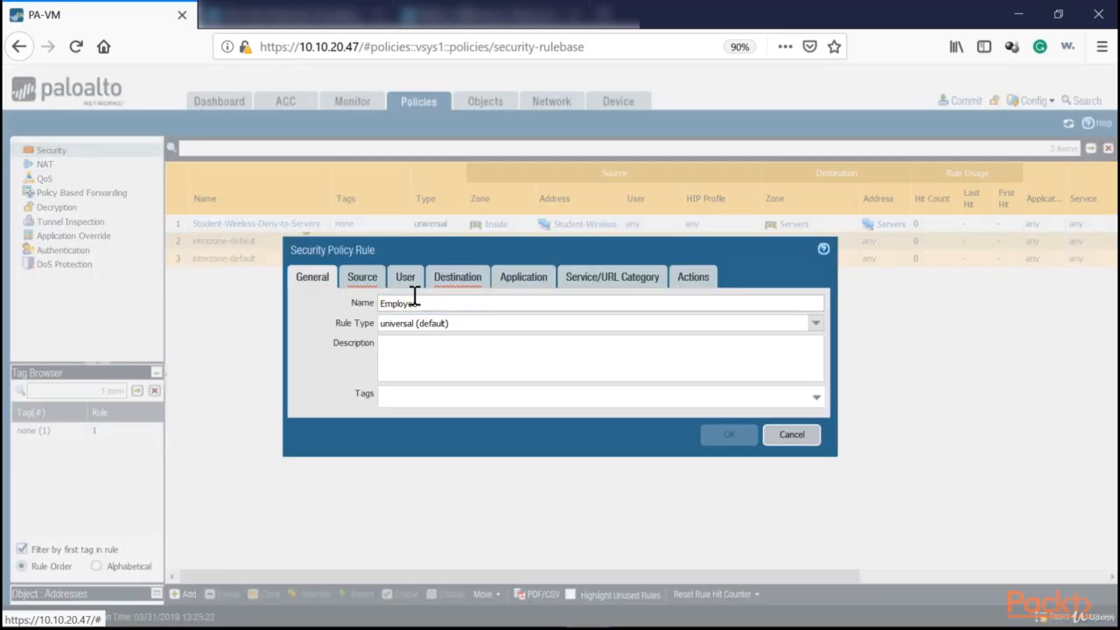
type("Subnet-Deny-Netflix")
Add Inside as the rule's source zone and Employee-Subnet as its source address.
left_click(378, 279)
left_click(305, 474)
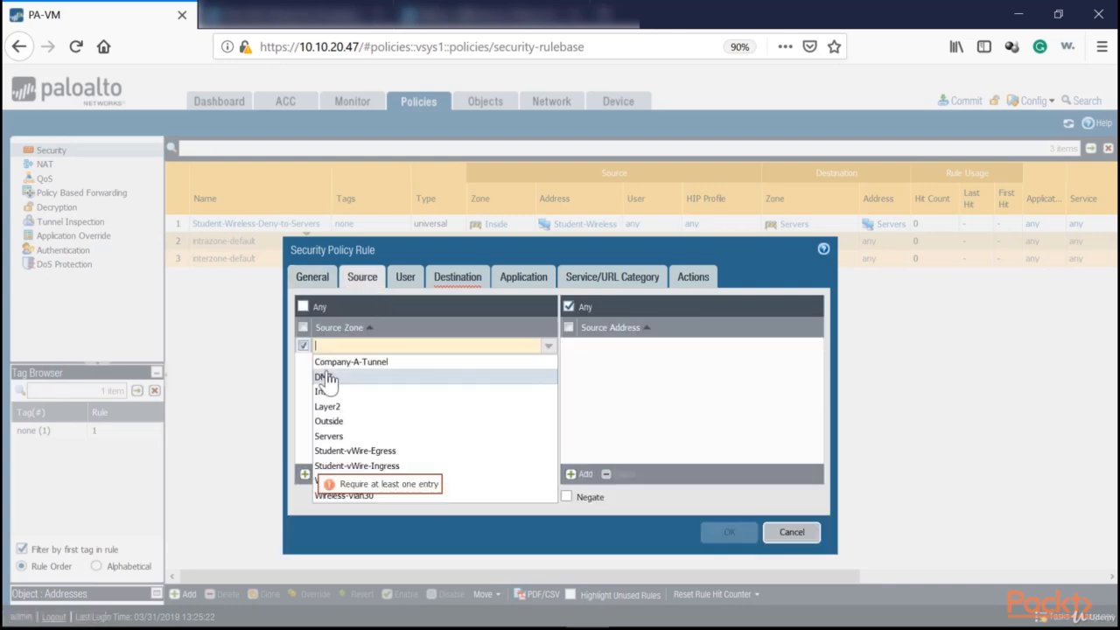
left_click(342, 399)
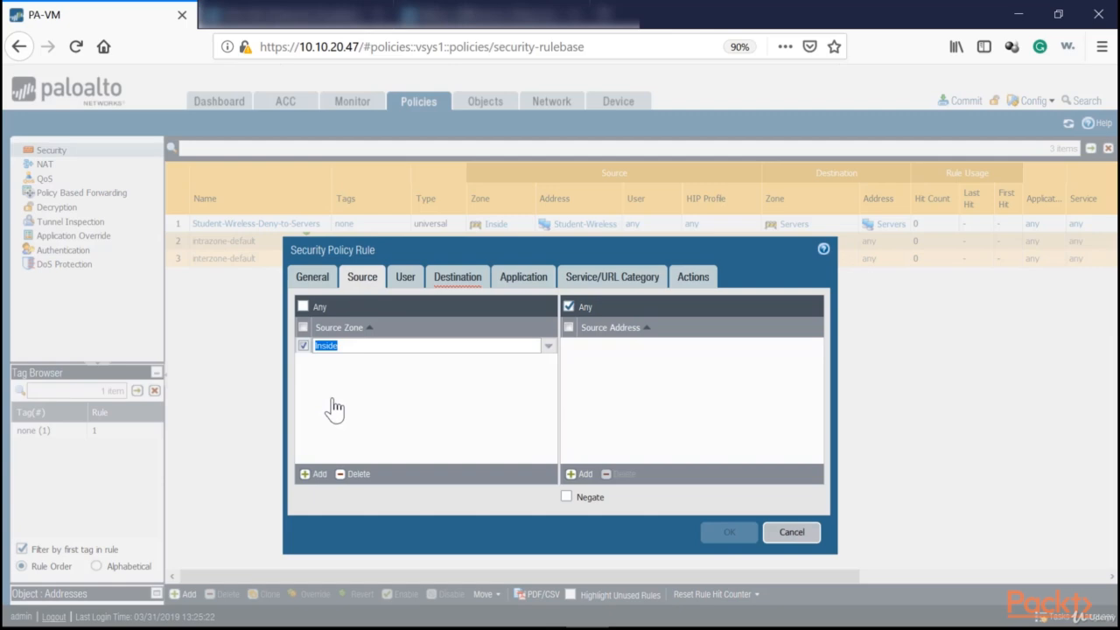
left_click(584, 473)
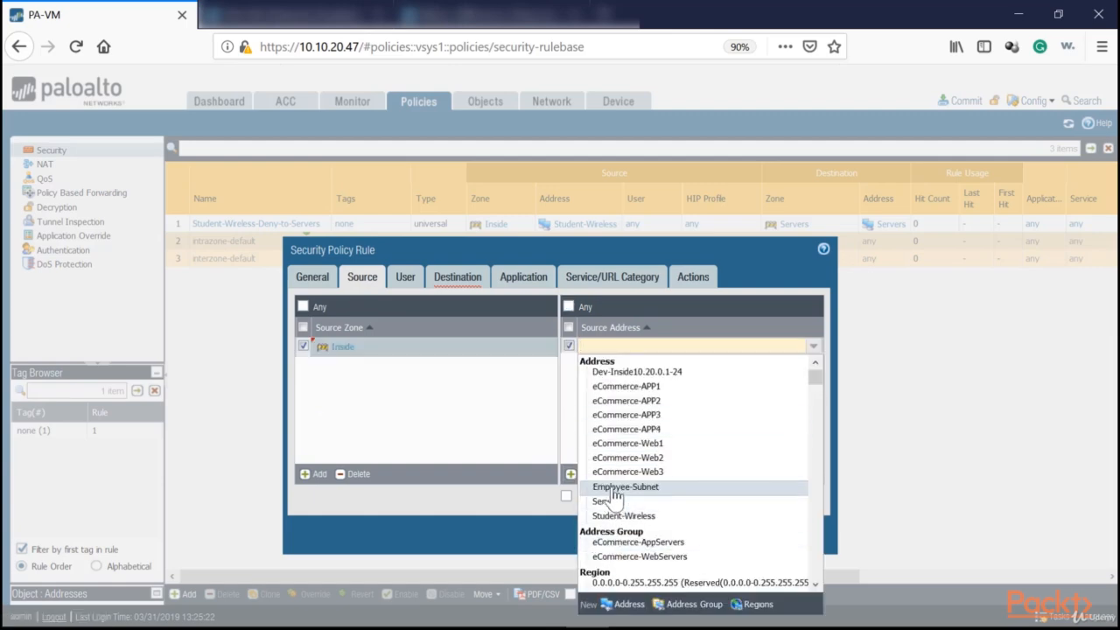
left_click(606, 493)
Add Outside as the rule's destination zone and open its service and URL category settings.
left_click(458, 277)
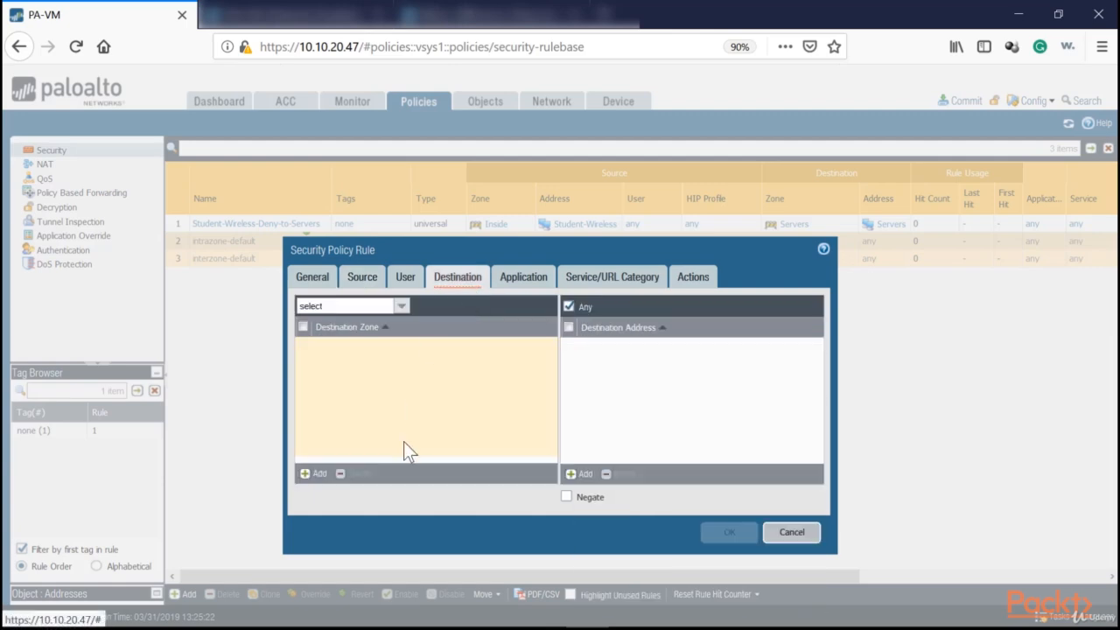
left_click(312, 477)
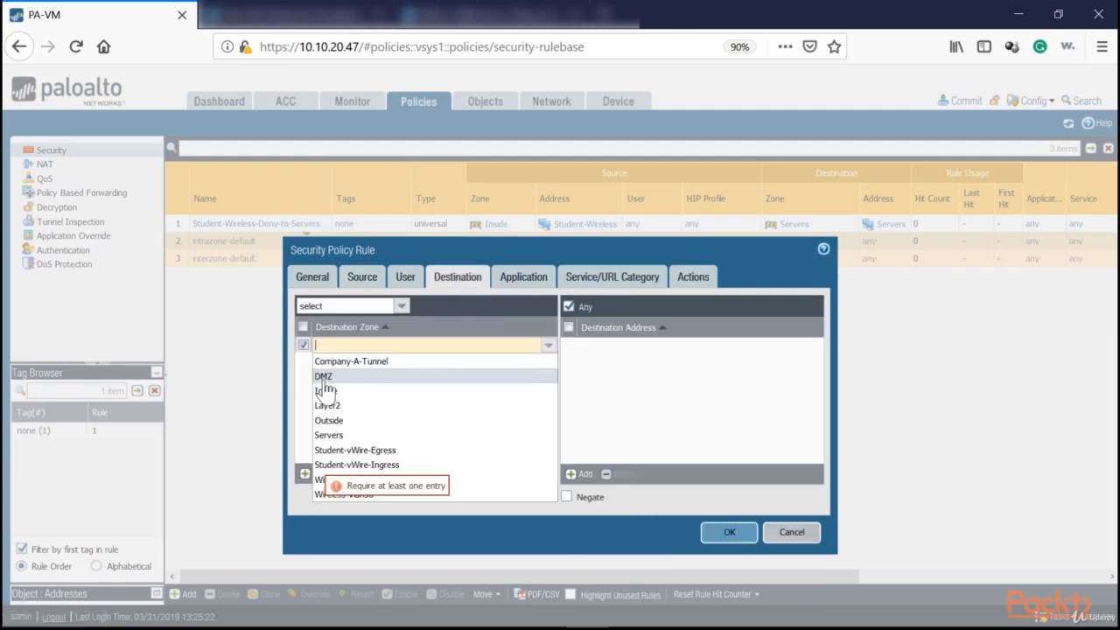
left_click(335, 424)
left_click(578, 278)
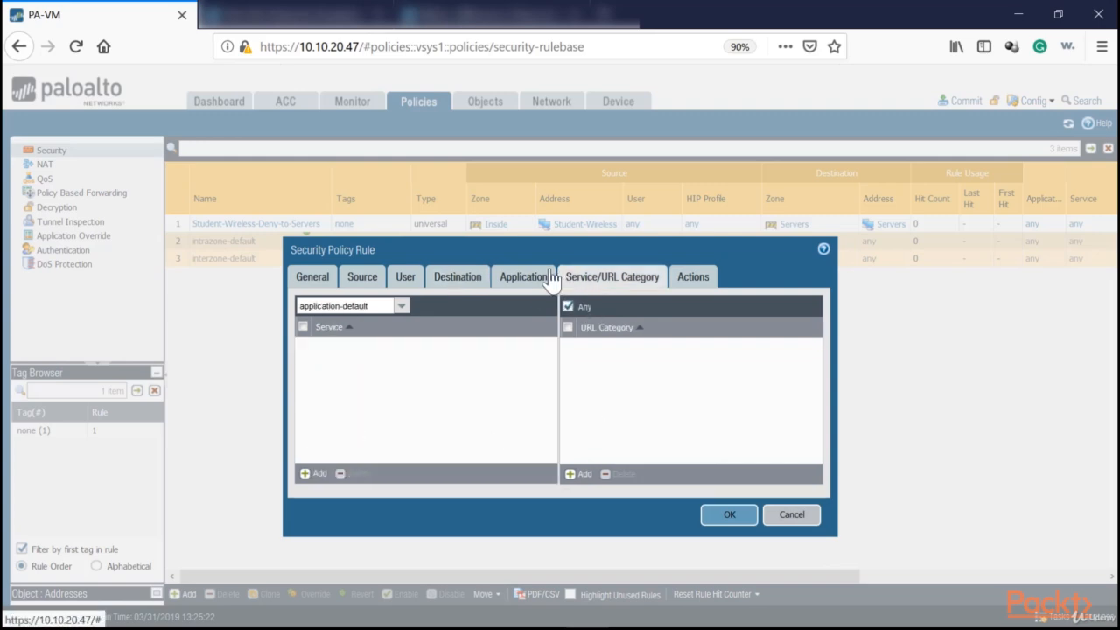
Add Netflix as the application matched by the Employee-Subnet-Deny-Netflix rule.
left_click(523, 276)
left_click(316, 475)
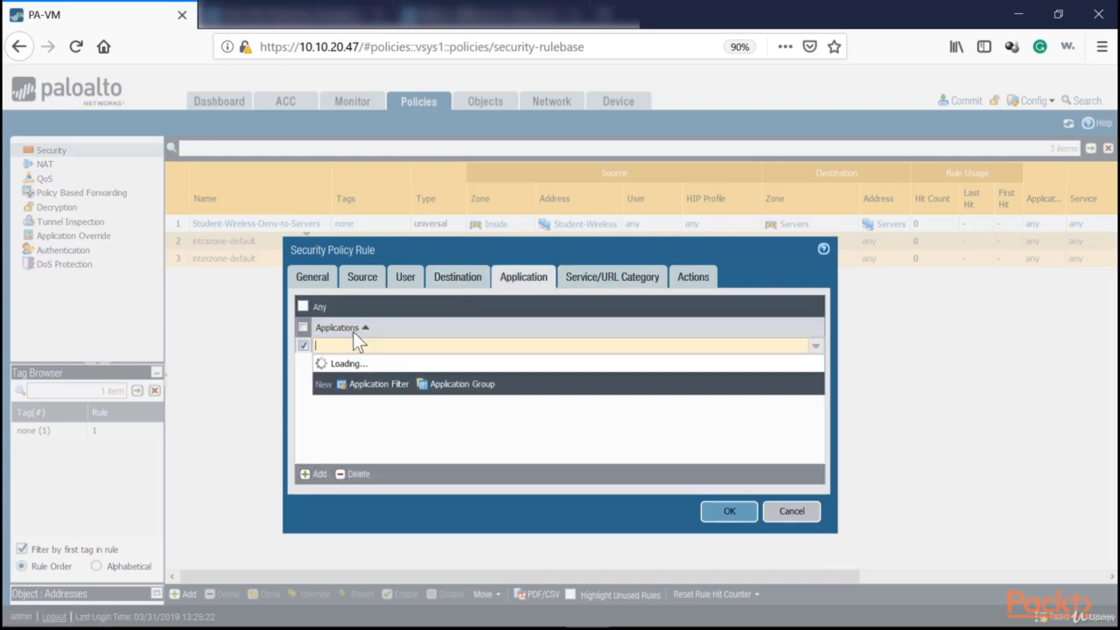
type("Netflix")
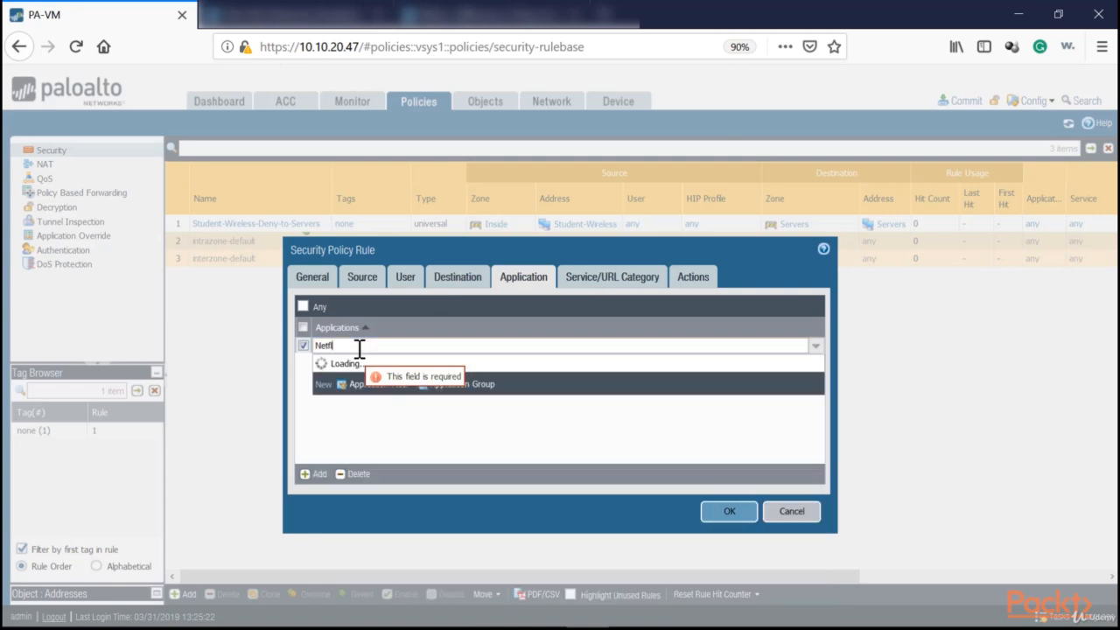
key("Return")
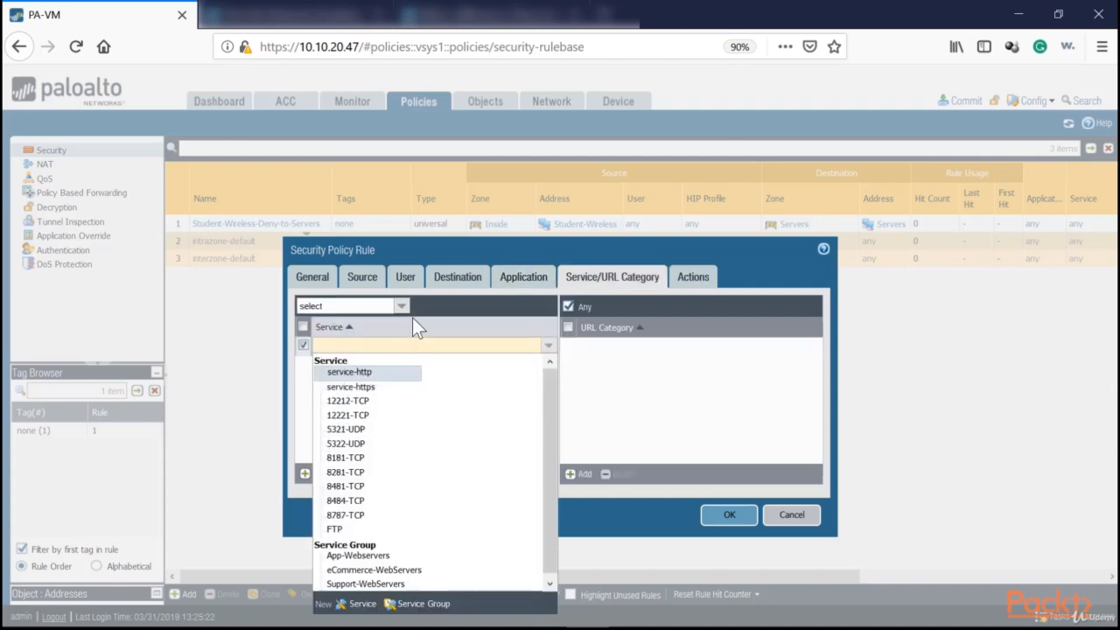
Set the rule's service to any, leaving no specific service selected.
left_click(400, 313)
left_click(399, 305)
left_click(337, 348)
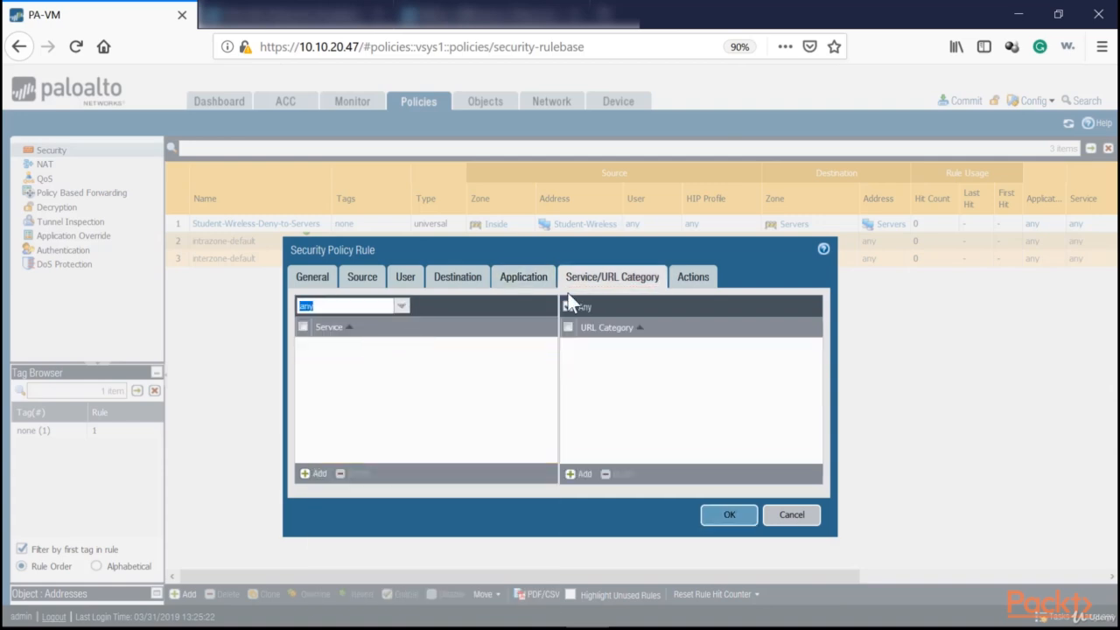
Set the rule's action to Deny and save the security policy rule.
left_click(691, 275)
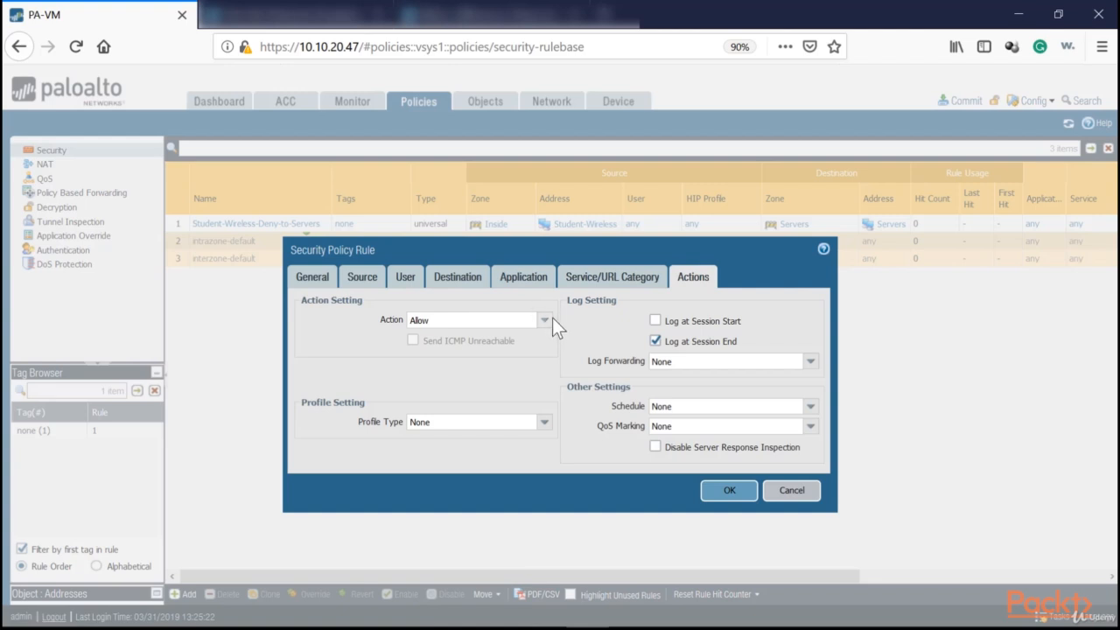
left_click(548, 319)
left_click(420, 337)
left_click(545, 324)
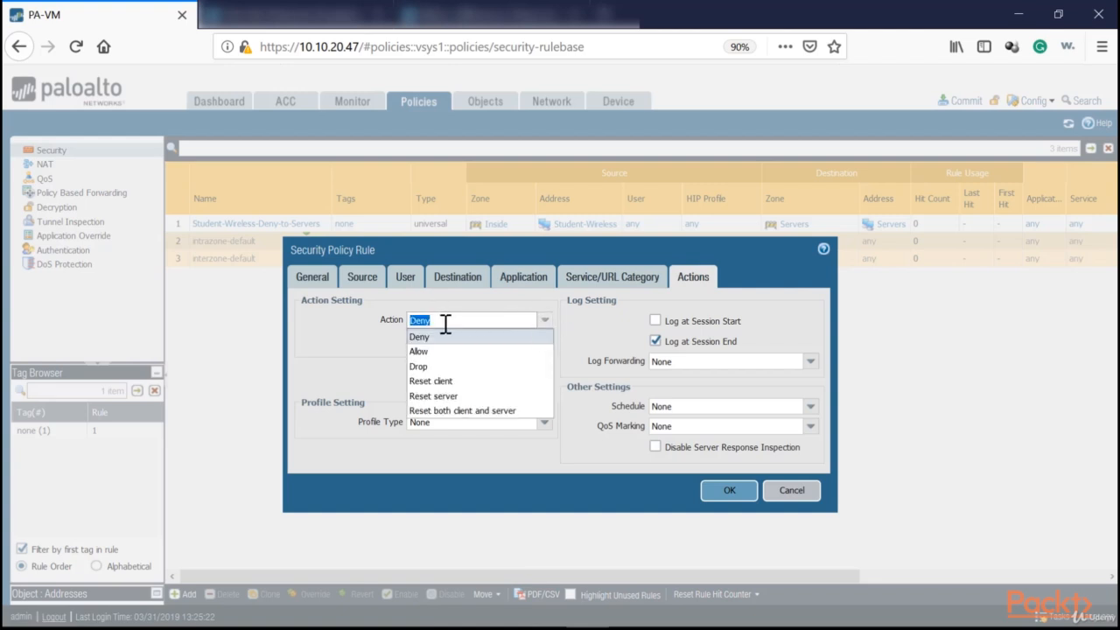
left_click(538, 331)
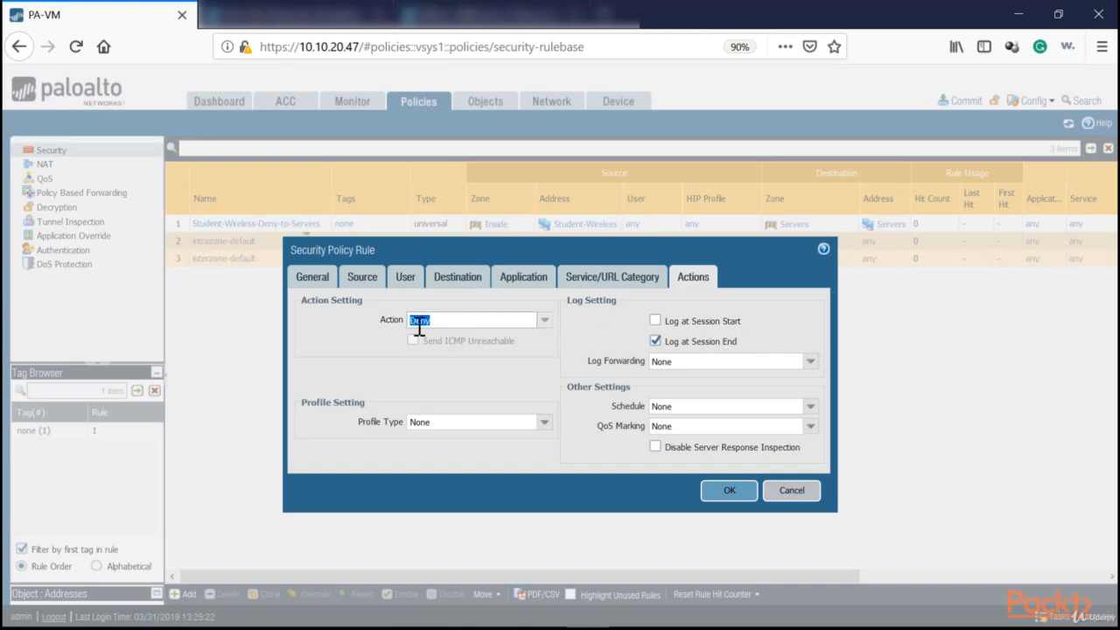
left_click(728, 490)
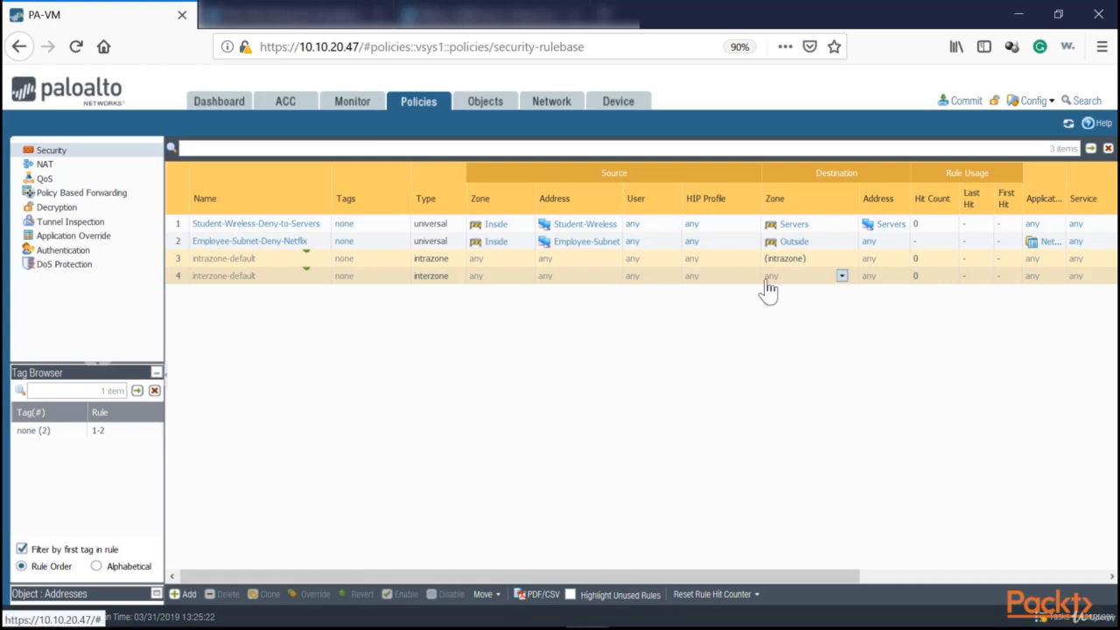
Review the new rule's action in the rule list and widen the Application column to show the full application name.
left_click_drag(723, 575, 1026, 541)
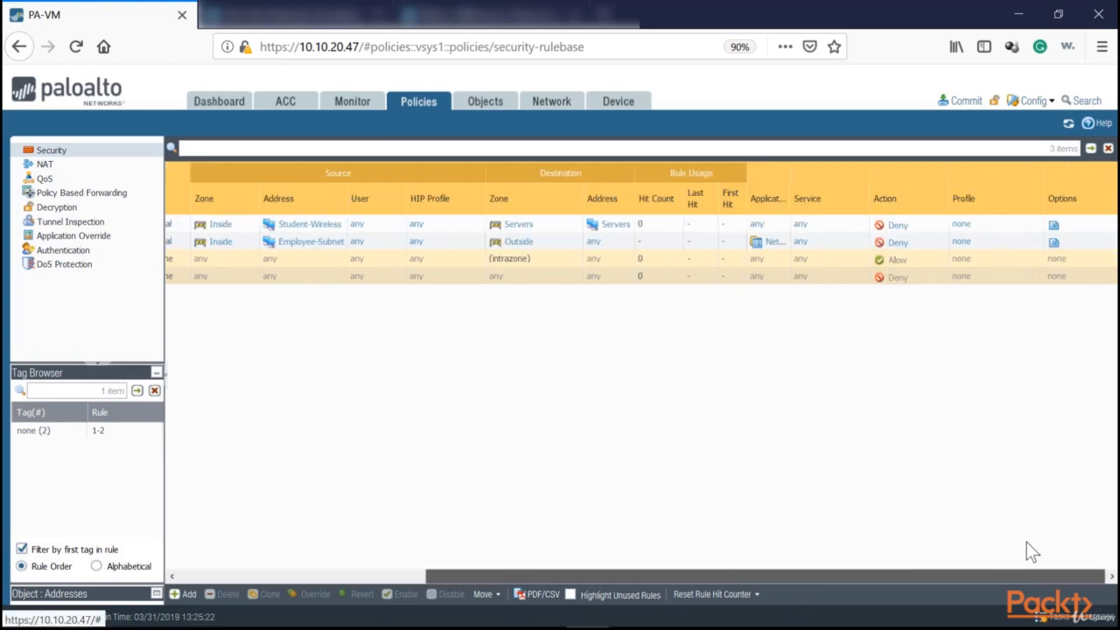
left_click_drag(901, 576, 481, 568)
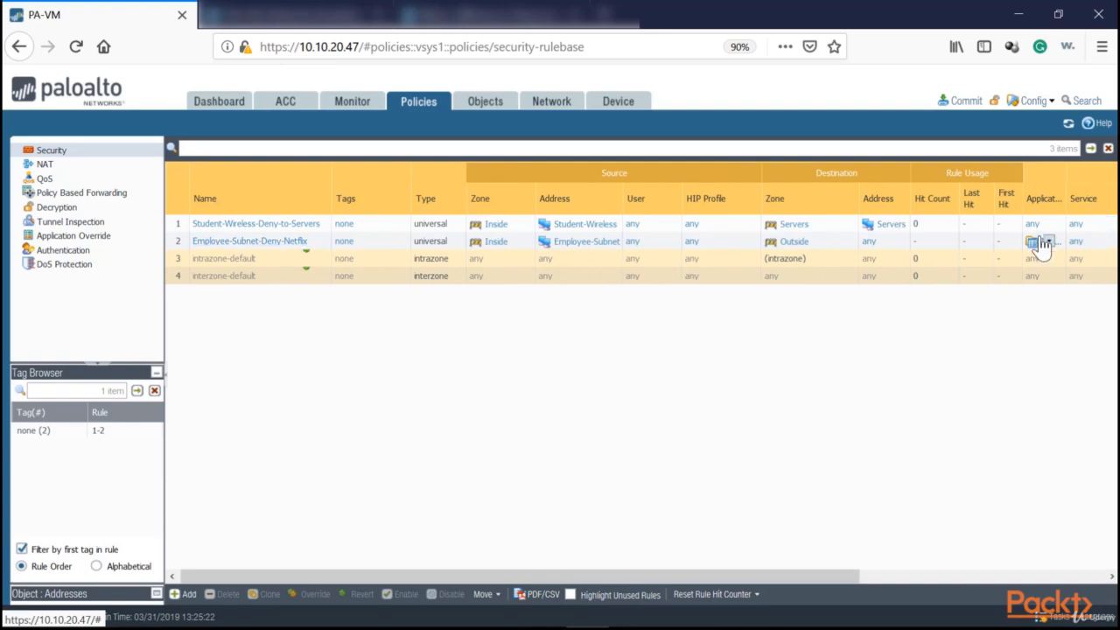
left_click_drag(1067, 190, 1116, 188)
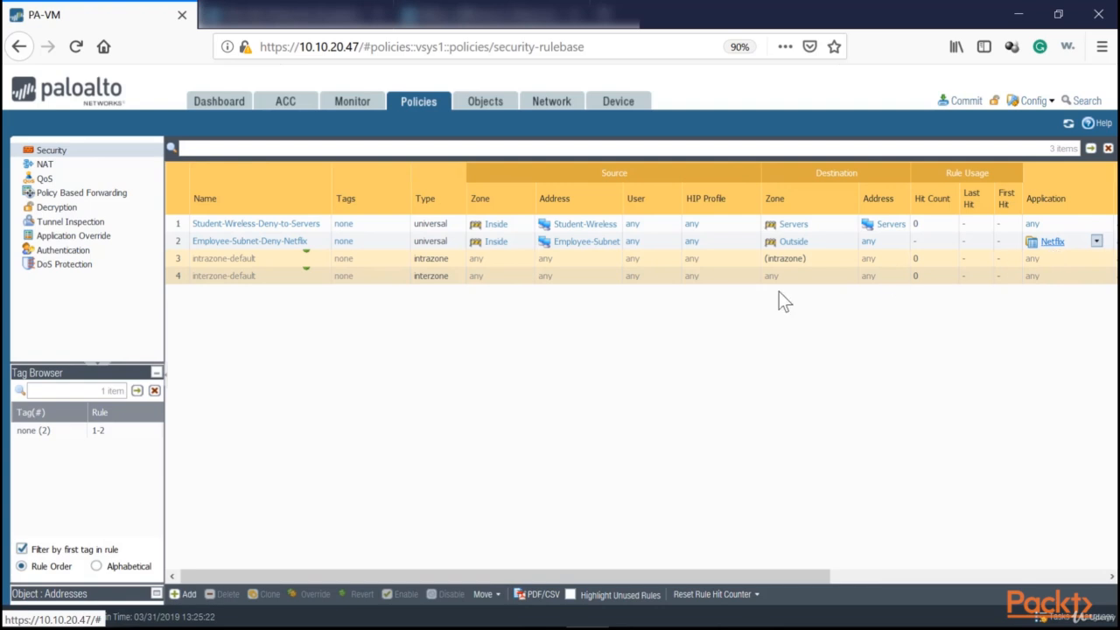